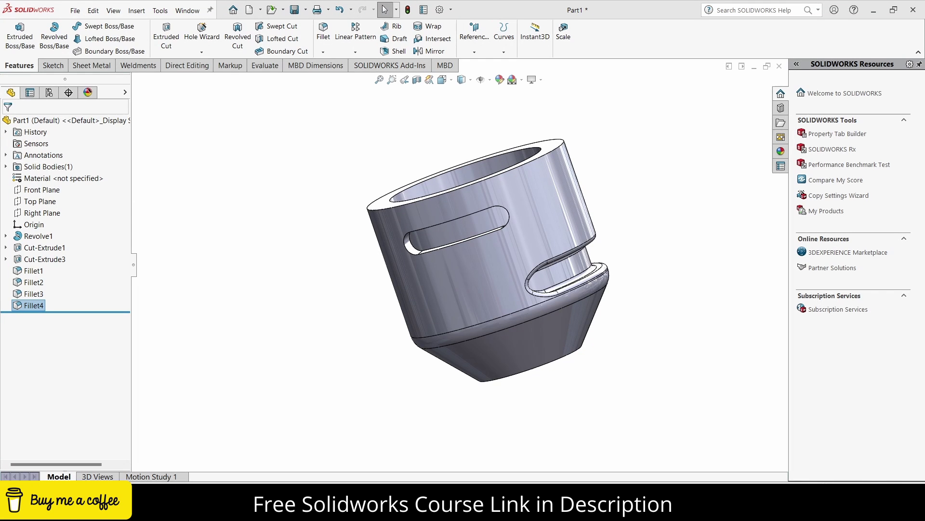
# Orbit the finished slotted part, then start a new Part document from the File menu
pyautogui.moveTo(446, 250)
pyautogui.mouseDown(button='middle')
pyautogui.moveTo(486, 283)
pyautogui.moveTo(440, 283)
pyautogui.moveTo(533, 270)
pyautogui.mouseUp(button='middle')
pyautogui.scroll(-3, 488, 283)
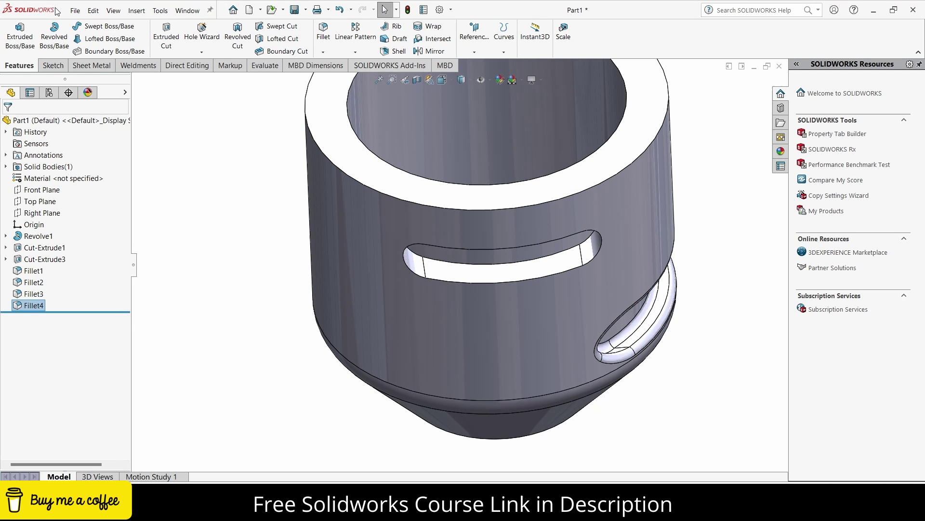
pyautogui.click(75, 10)
pyautogui.click(89, 27)
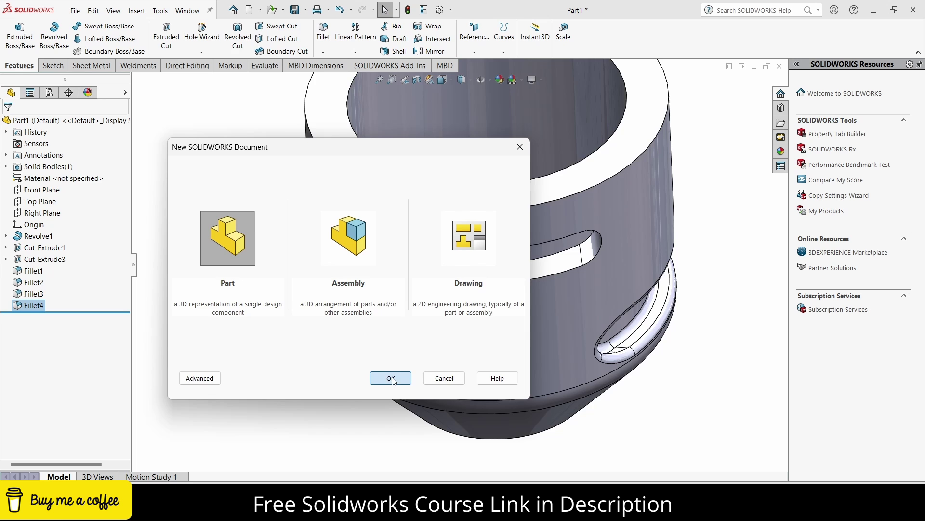
# Create the part and draw a vertical centreline up from the origin on the Front Plane
pyautogui.click(391, 378)
pyautogui.click(40, 178)
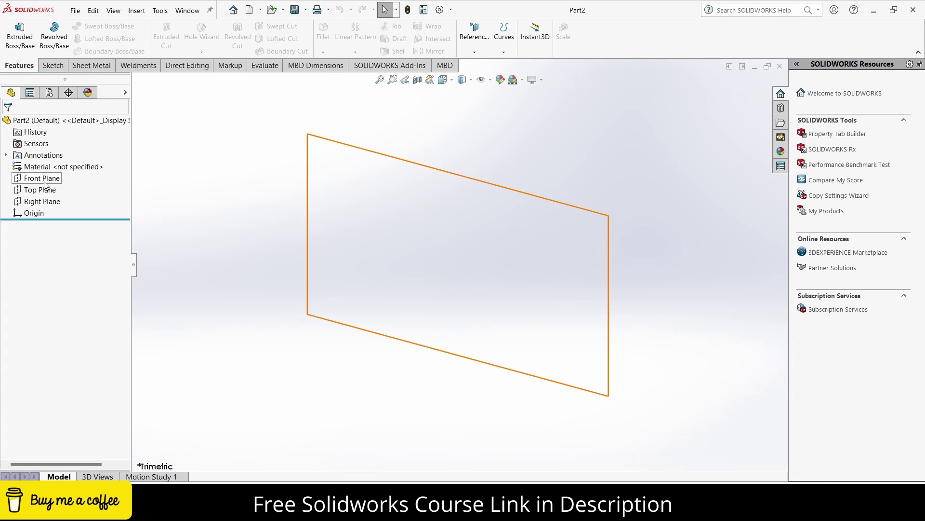
pyautogui.click(52, 166)
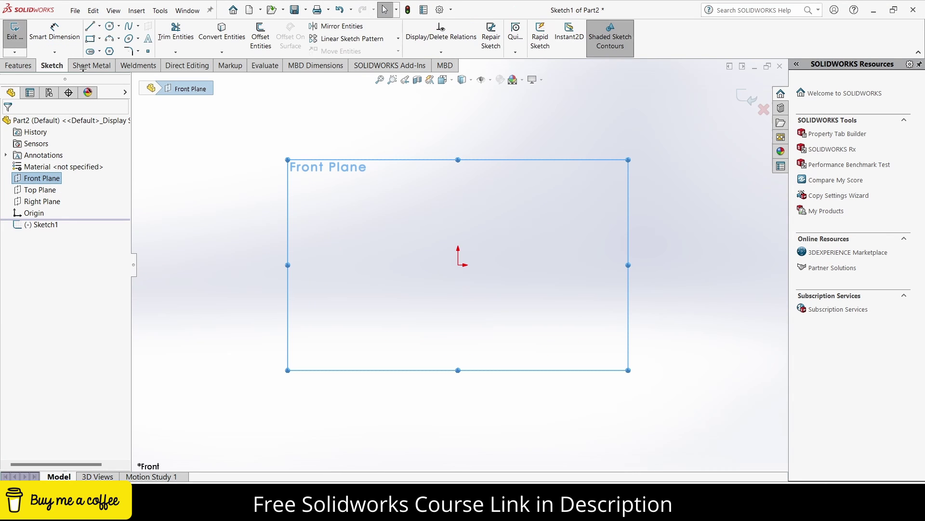
pyautogui.click(100, 26)
pyautogui.click(110, 50)
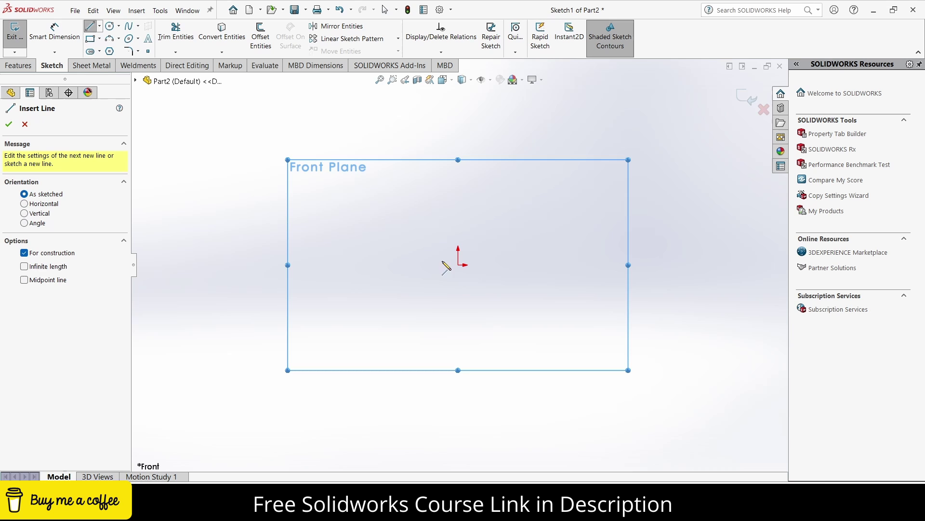
pyautogui.click(458, 265)
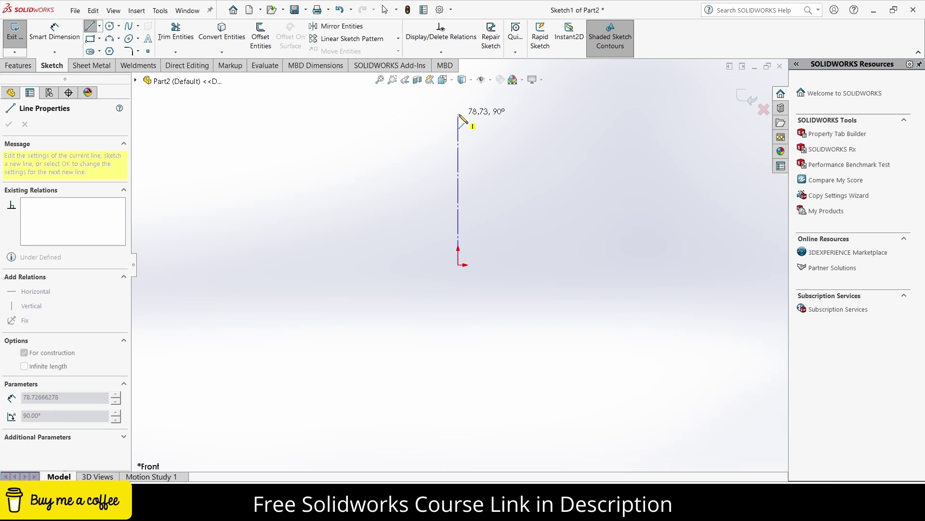
pyautogui.click(457, 115)
pyautogui.press('Escape')
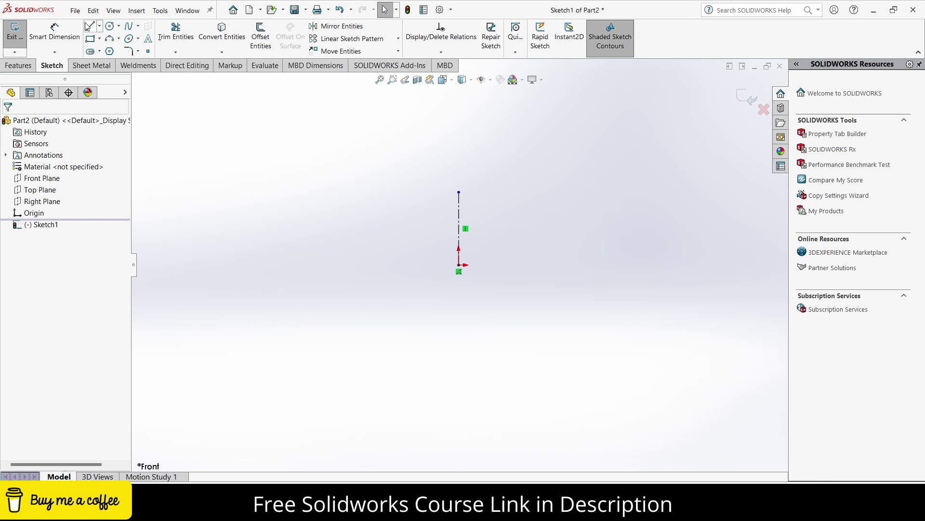
# Draw the closed six-line bent L-shaped profile beside the centreline
pyautogui.click(88, 27)
pyautogui.scroll(-2, 477, 177)
pyautogui.click(476, 176)
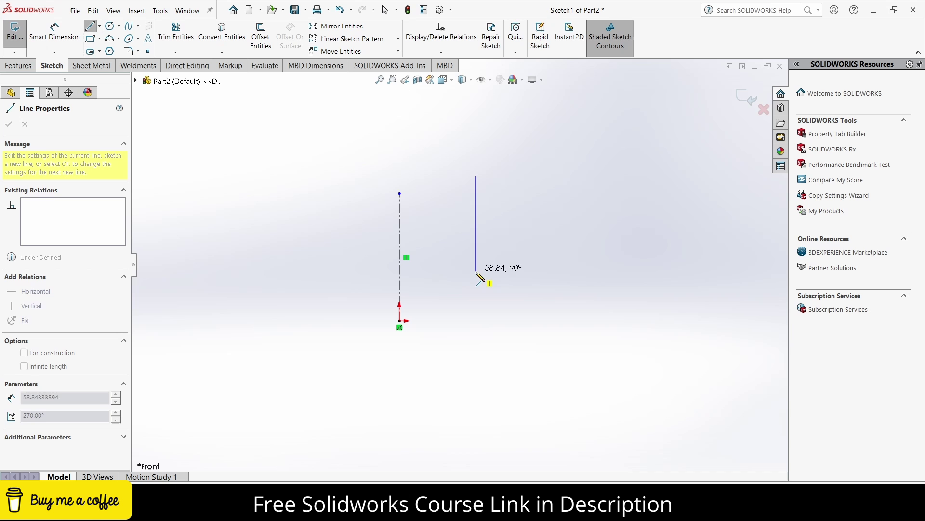
pyautogui.click(476, 278)
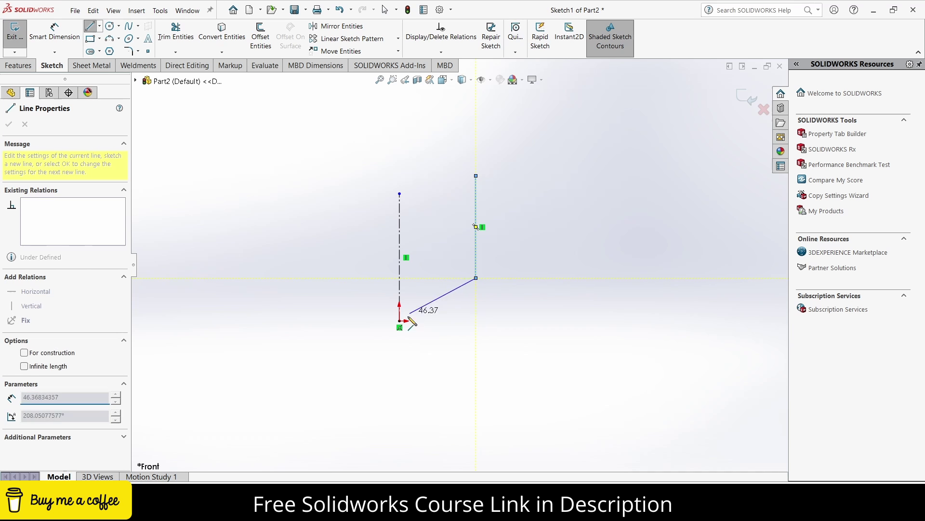
pyautogui.click(433, 321)
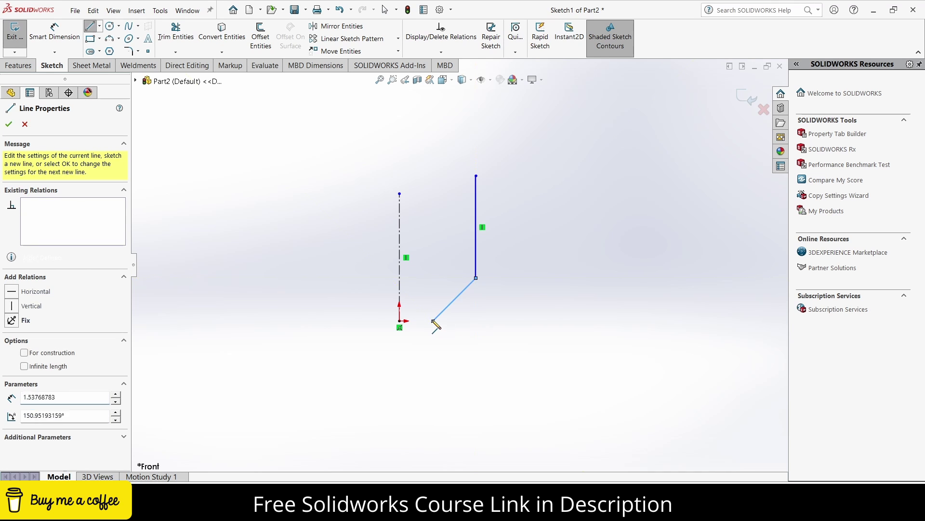
pyautogui.click(475, 320)
pyautogui.click(516, 281)
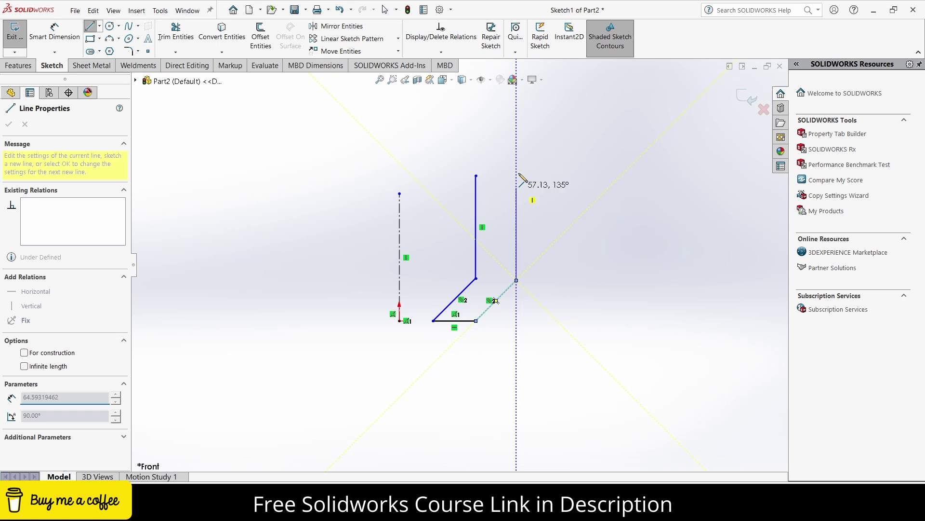
pyautogui.click(516, 176)
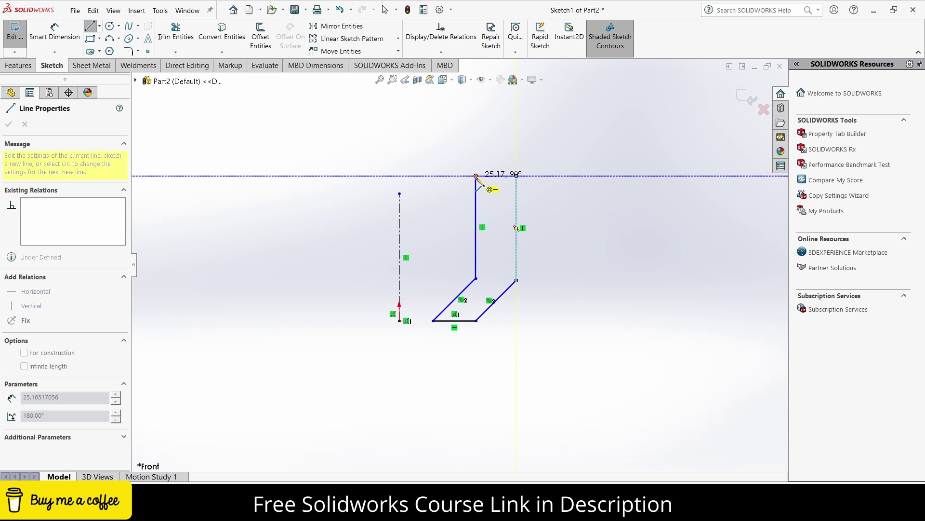
pyautogui.click(476, 176)
pyautogui.press('Escape')
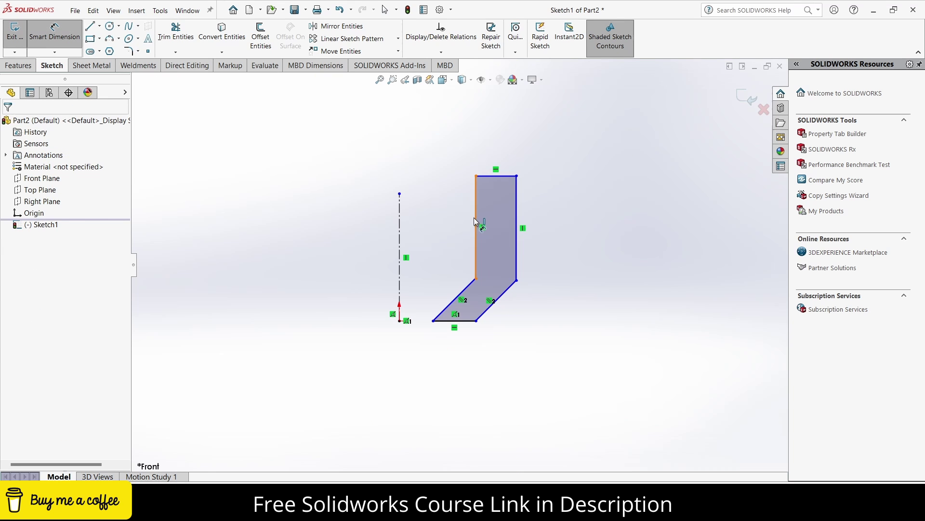
# Dimension the outer and inner vertical edges at 100 and 60 from the centreline
pyautogui.click(399, 220)
pyautogui.click(516, 214)
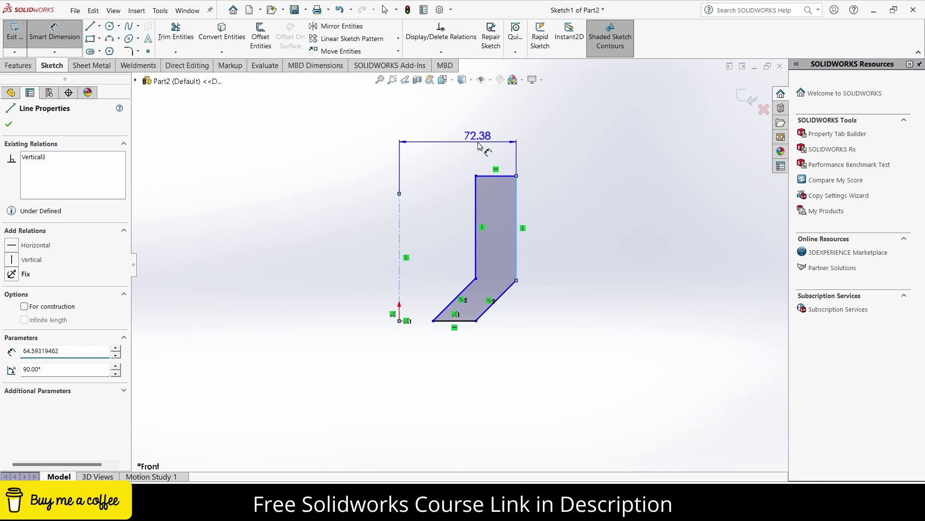
pyautogui.click(478, 141)
pyautogui.write('100')
pyautogui.press('Return')
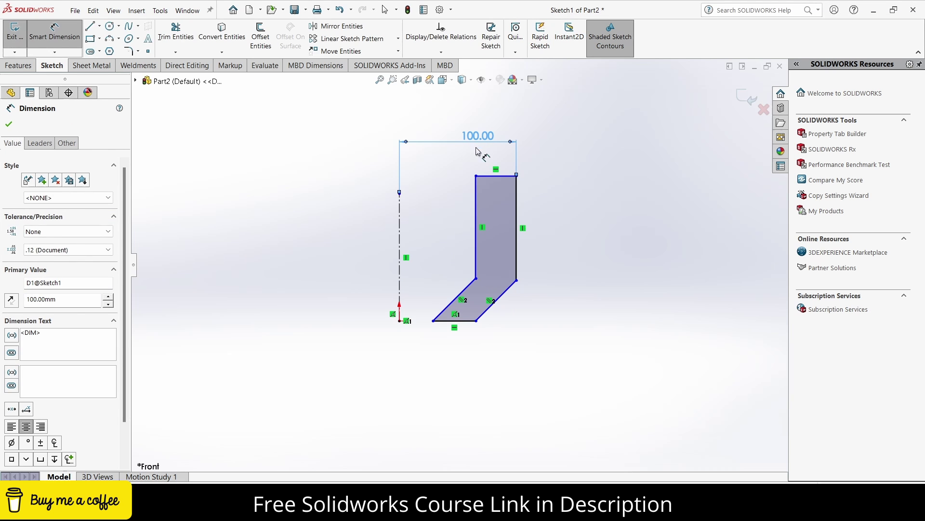
pyautogui.click(401, 221)
pyautogui.click(477, 216)
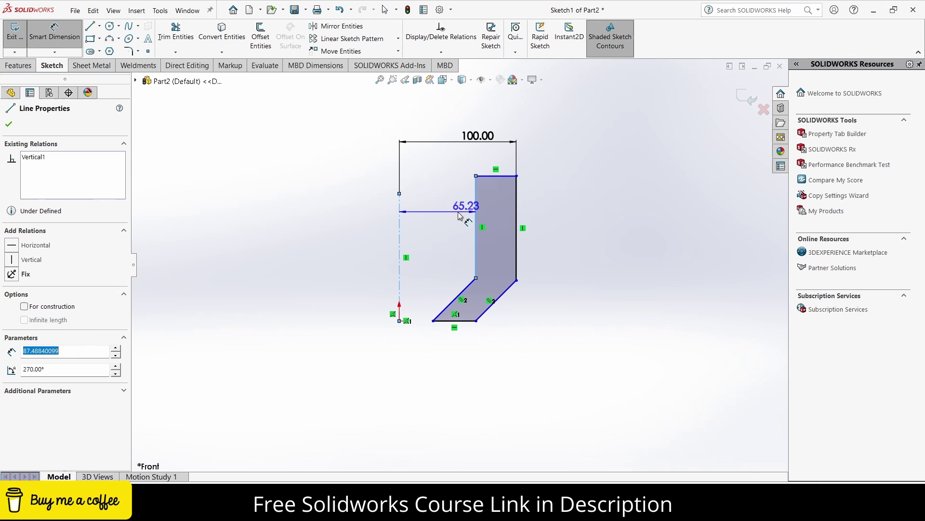
pyautogui.write('60')
pyautogui.press('Return')
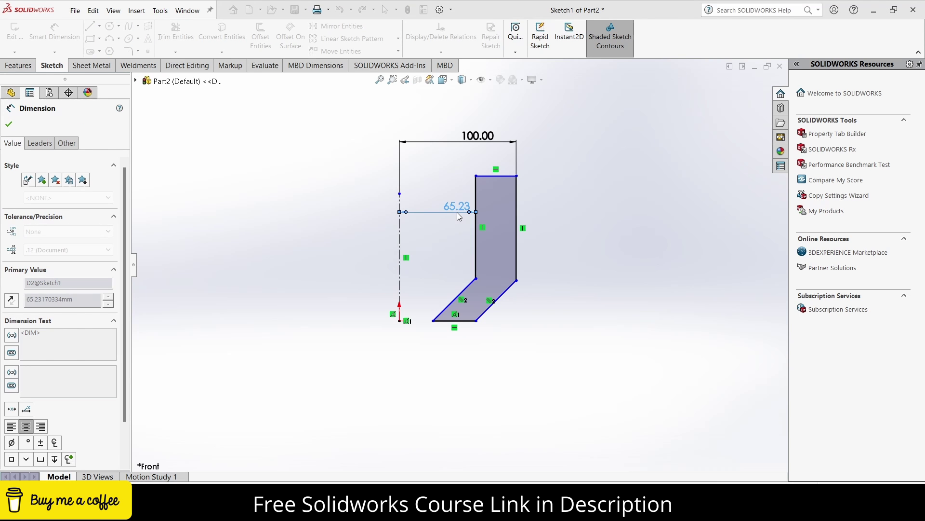
# Set the base offset to 20 and the bottom edge length to 40
pyautogui.click(400, 300)
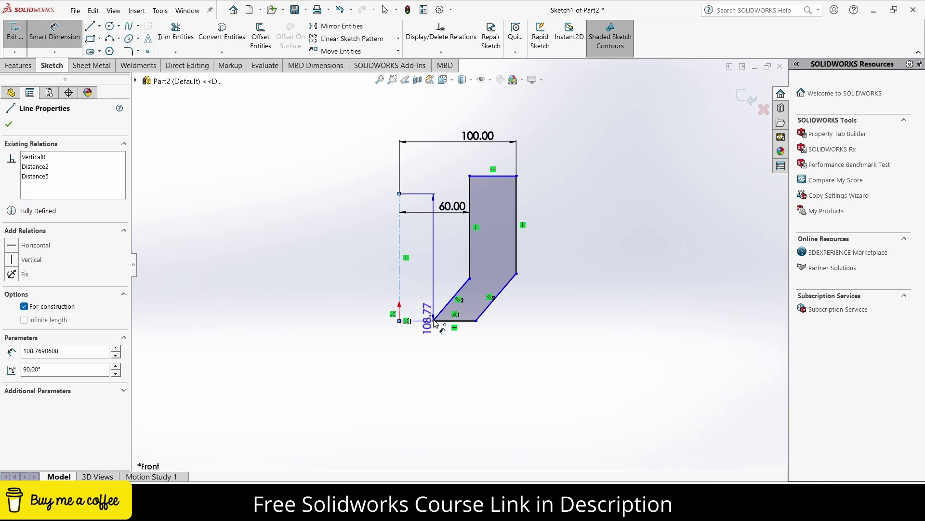
pyautogui.click(433, 321)
pyautogui.click(434, 349)
pyautogui.write('20')
pyautogui.press('Return')
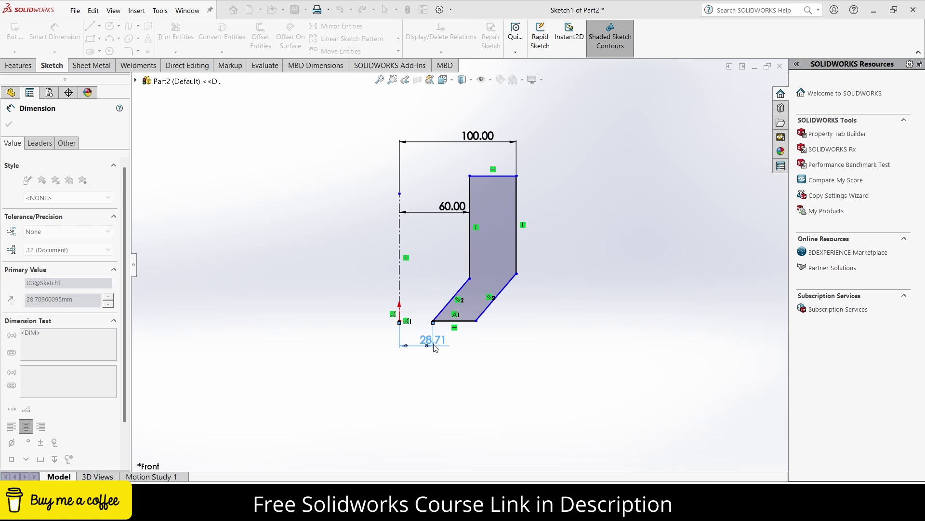
pyautogui.click(450, 321)
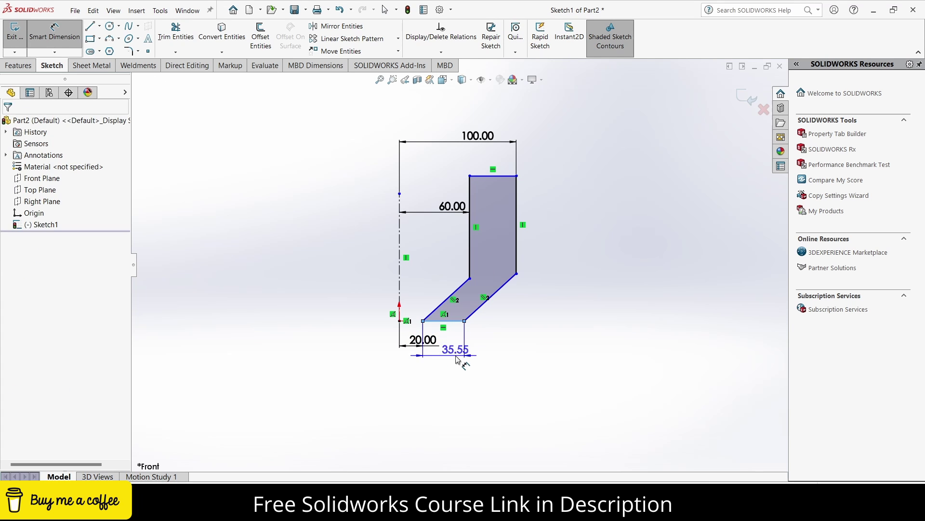
pyautogui.click(456, 360)
pyautogui.write('40')
pyautogui.press('Return')
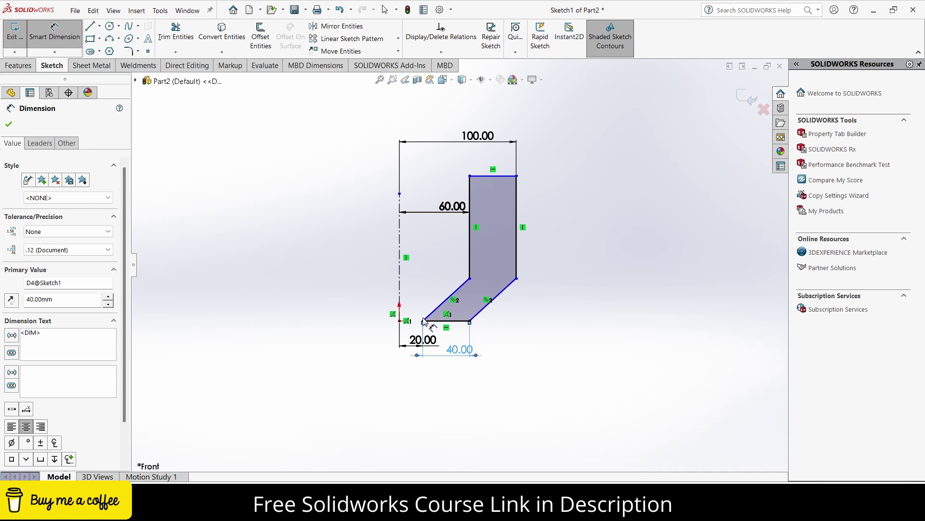
pyautogui.press('Escape')
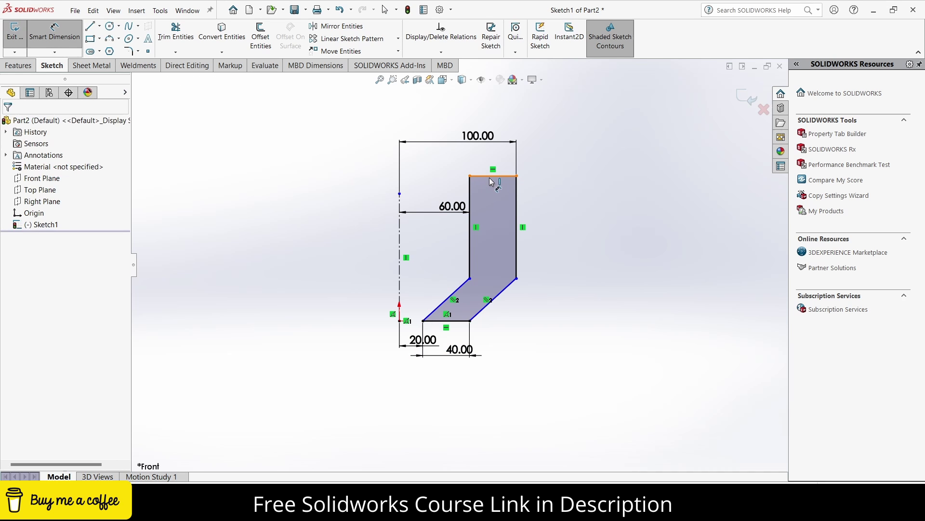
# Add the 200 overall height and 40 bend height, both measured from the origin
pyautogui.click(491, 176)
pyautogui.click(400, 320)
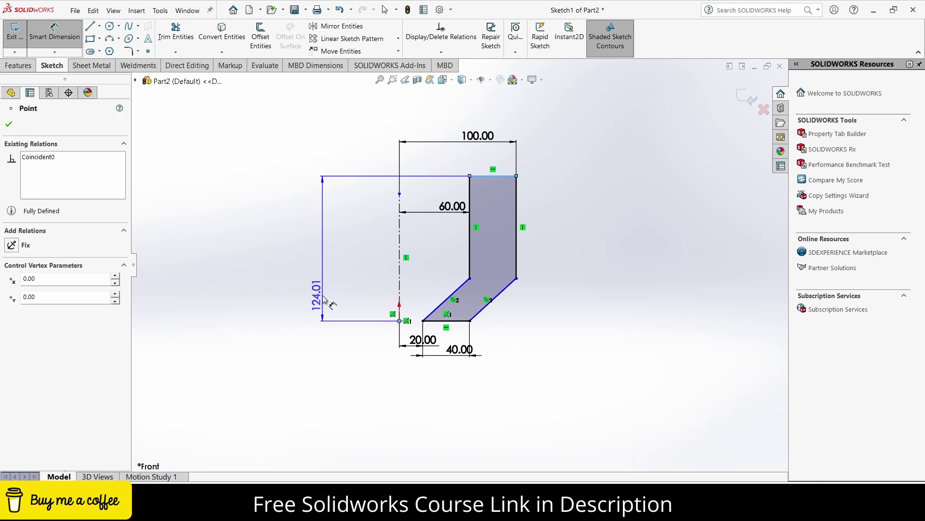
pyautogui.click(330, 303)
pyautogui.write('200')
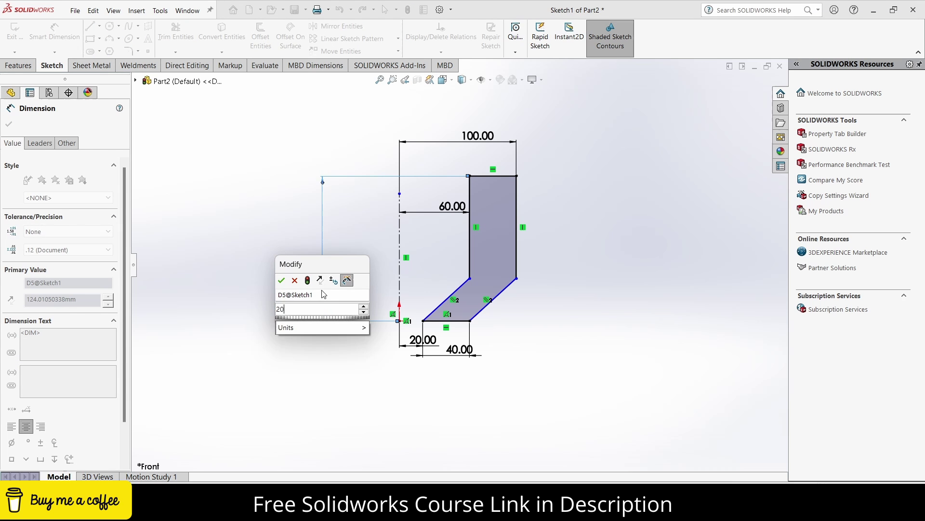
pyautogui.press('Return')
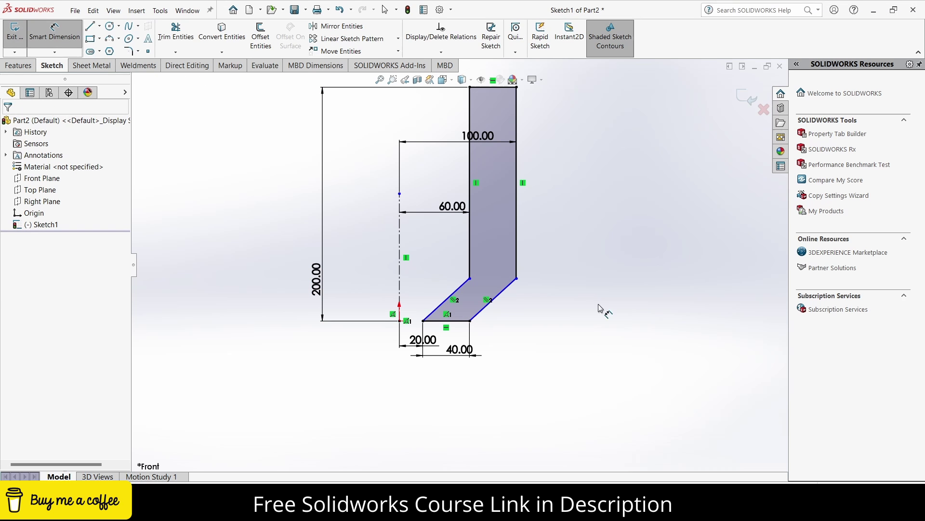
pyautogui.click(470, 279)
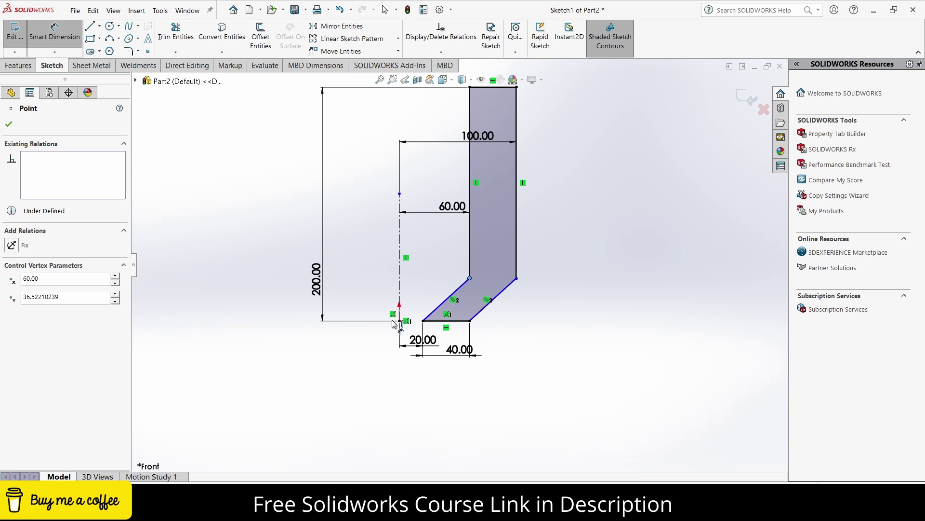
pyautogui.click(402, 324)
pyautogui.click(346, 297)
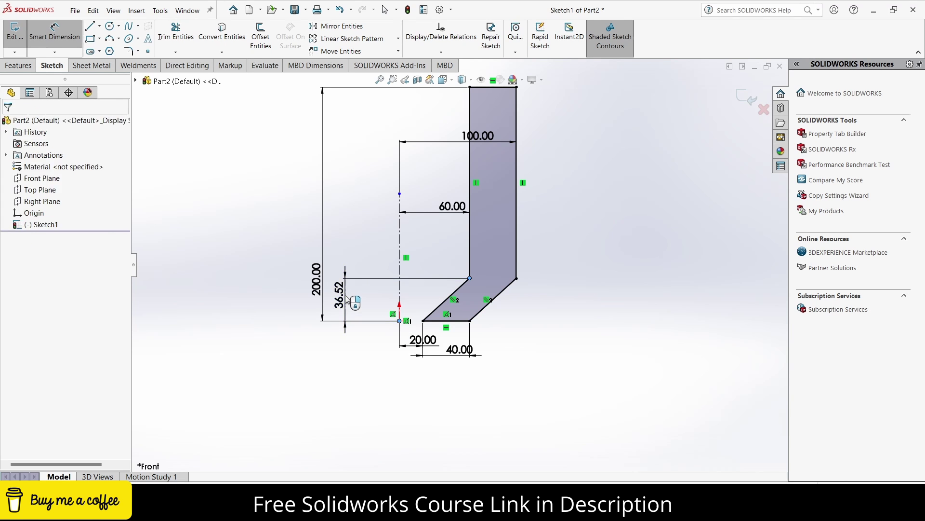
pyautogui.write('40')
pyautogui.press('Return')
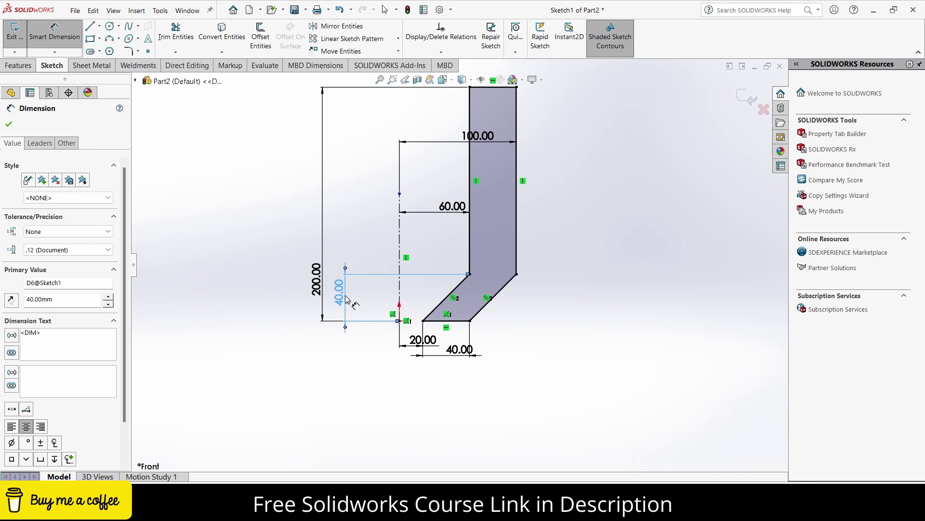
# Exit the sketch, revolve the profile 360° about Line1, and orbit to view Revolve1
pyautogui.click(10, 122)
pyautogui.click(19, 65)
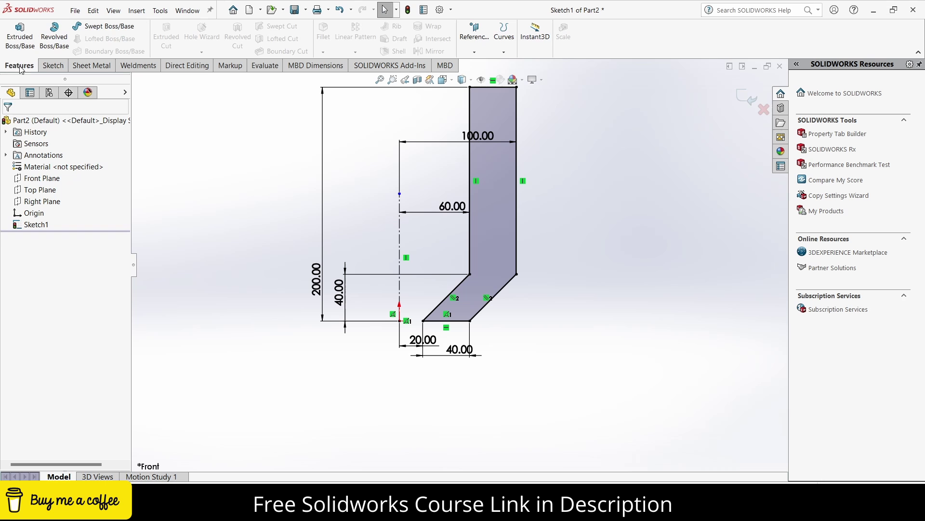
pyautogui.click(56, 40)
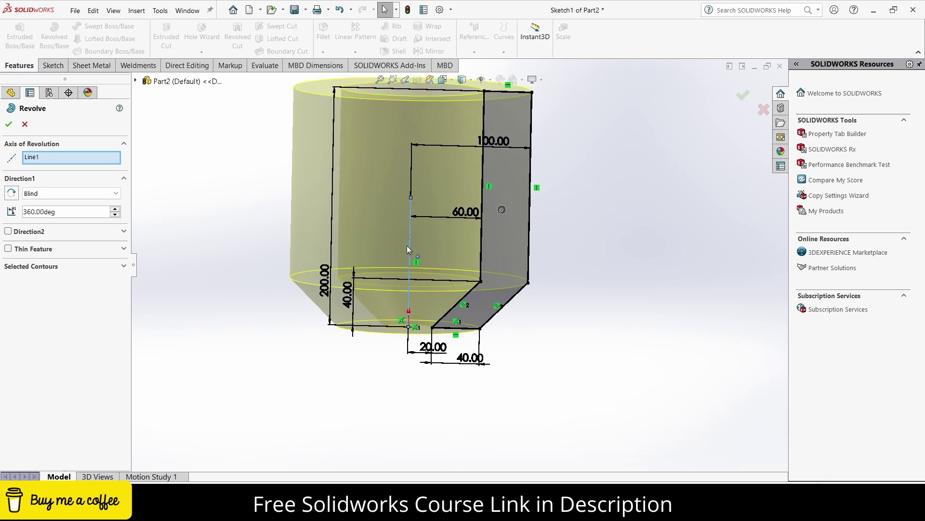
pyautogui.click(8, 125)
pyautogui.moveTo(582, 242)
pyautogui.mouseDown(button='middle')
pyautogui.moveTo(395, 221)
pyautogui.moveTo(476, 286)
pyautogui.moveTo(517, 387)
pyautogui.moveTo(533, 280)
pyautogui.moveTo(512, 299)
pyautogui.mouseUp(button='middle')
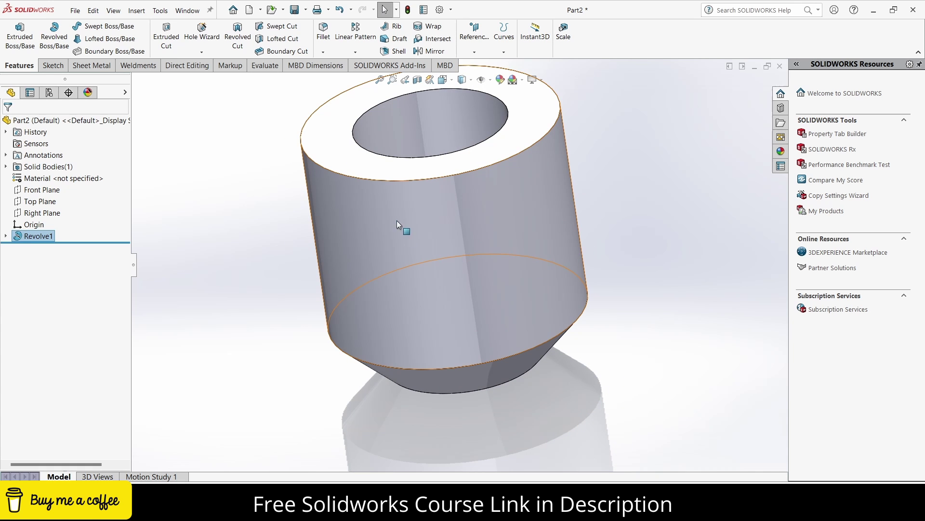
pyautogui.scroll(3, 434, 266)
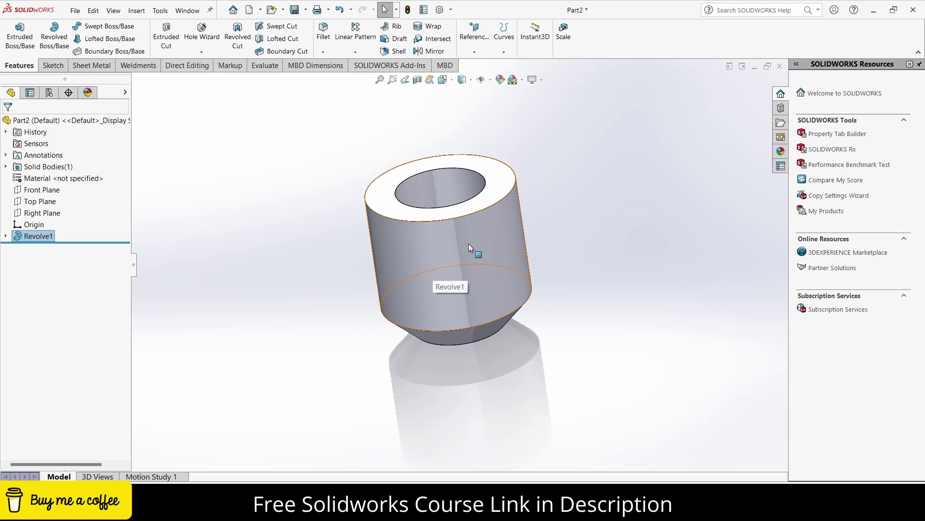
pyautogui.scroll(-2, 468, 246)
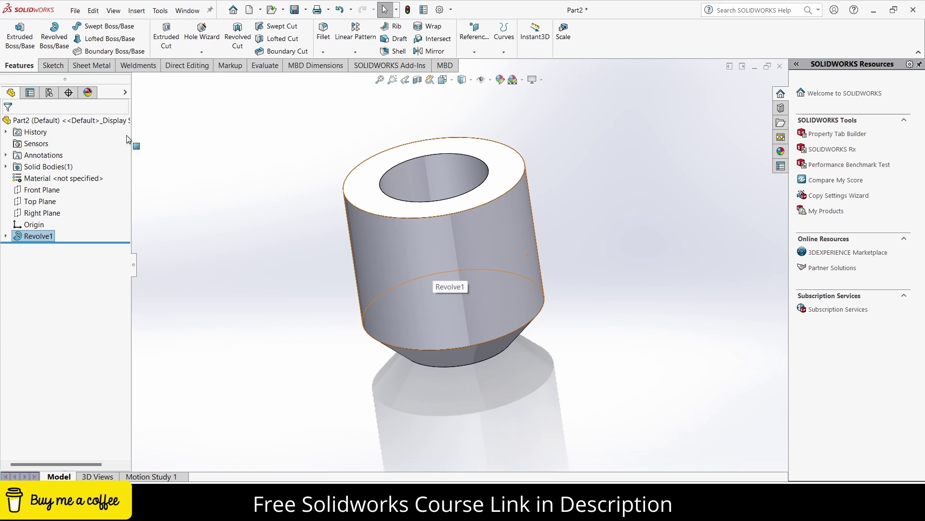
# Draw a horizontal centerpoint straight slot on the Front Plane, centred on the vertical axis
pyautogui.click(43, 190)
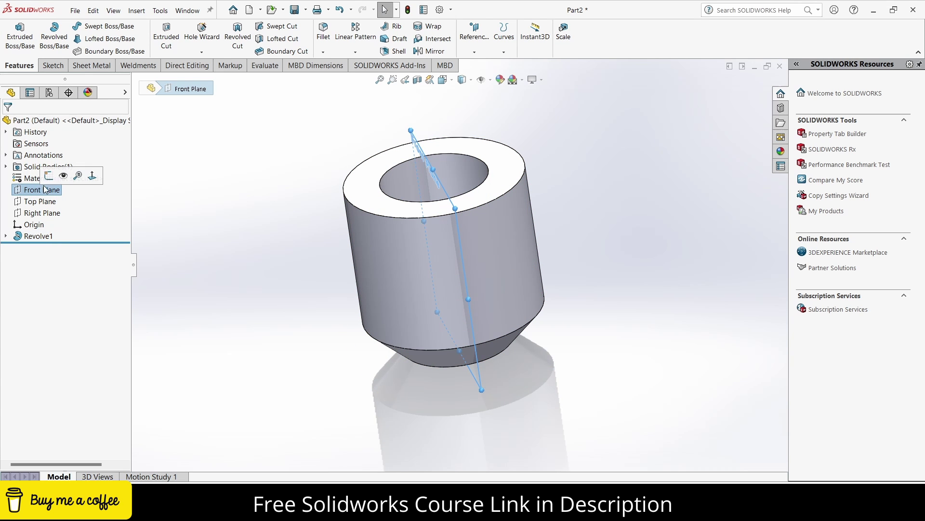
pyautogui.click(48, 176)
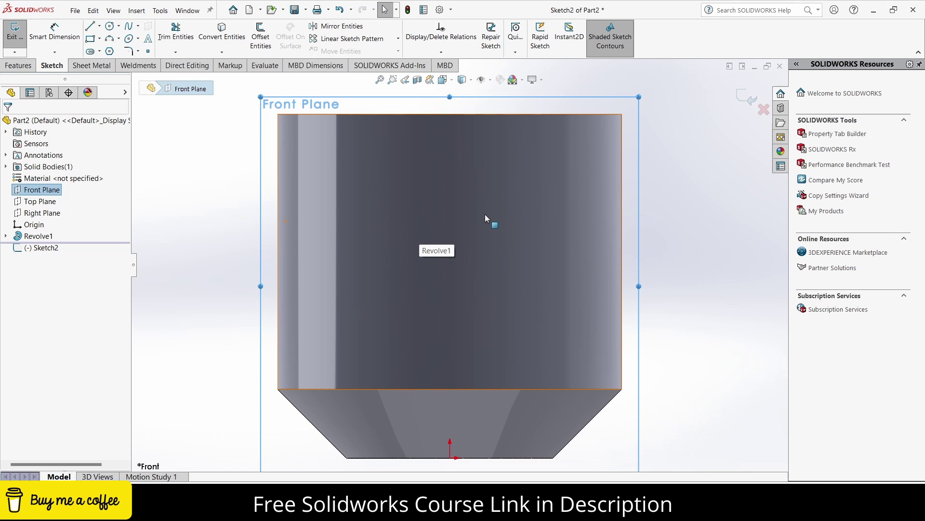
pyautogui.click(101, 52)
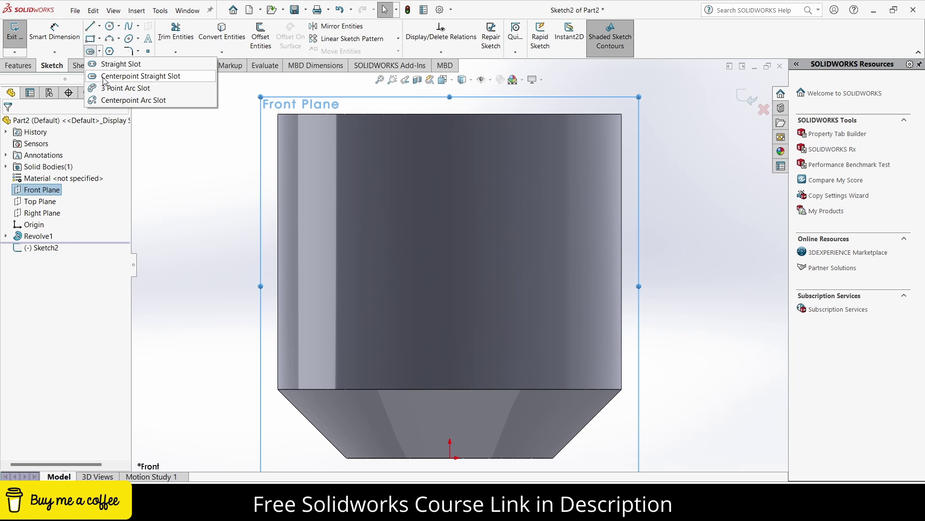
pyautogui.click(116, 77)
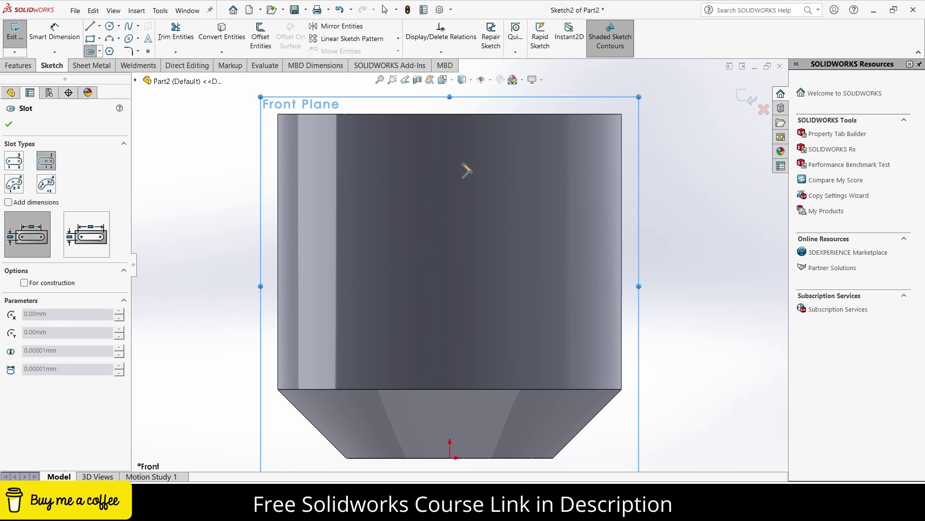
pyautogui.click(449, 194)
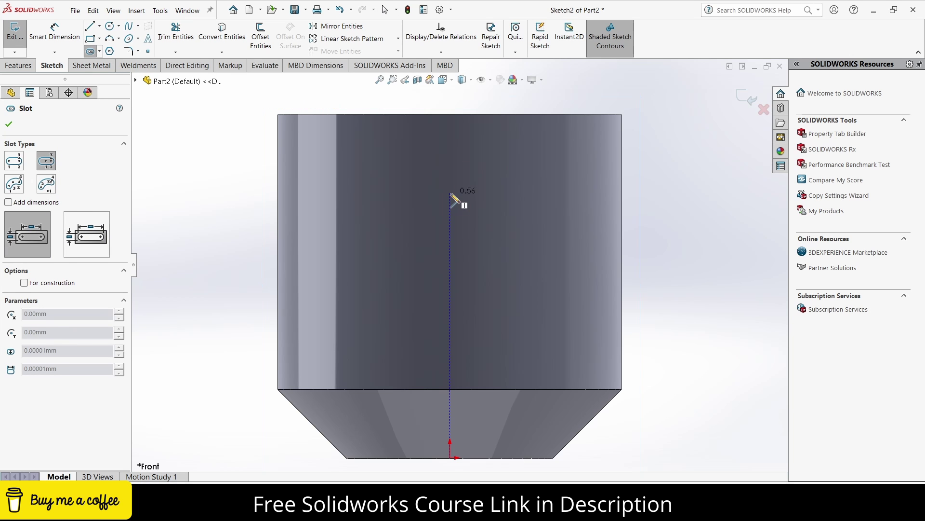
pyautogui.click(537, 194)
pyautogui.click(537, 165)
pyautogui.press('Escape')
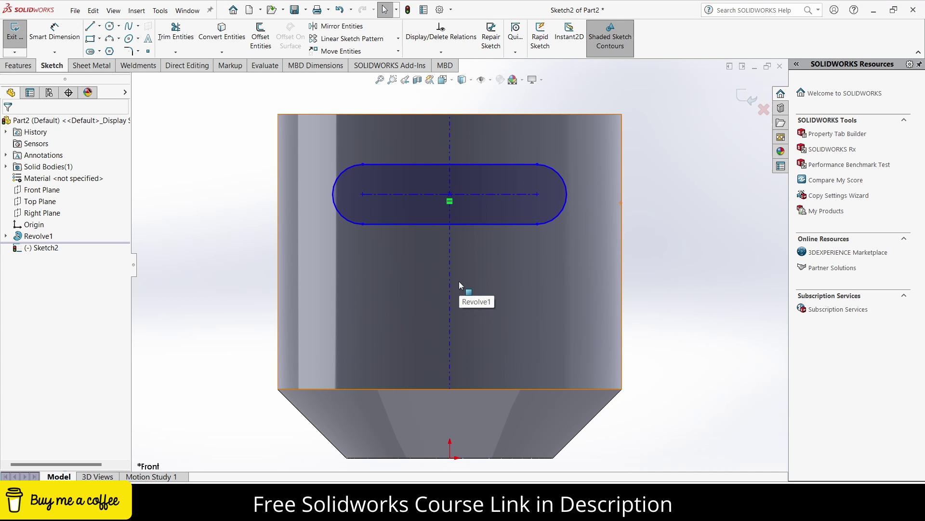
# Dimension the slot's centre-to-centre length as 100 mm
pyautogui.click(55, 32)
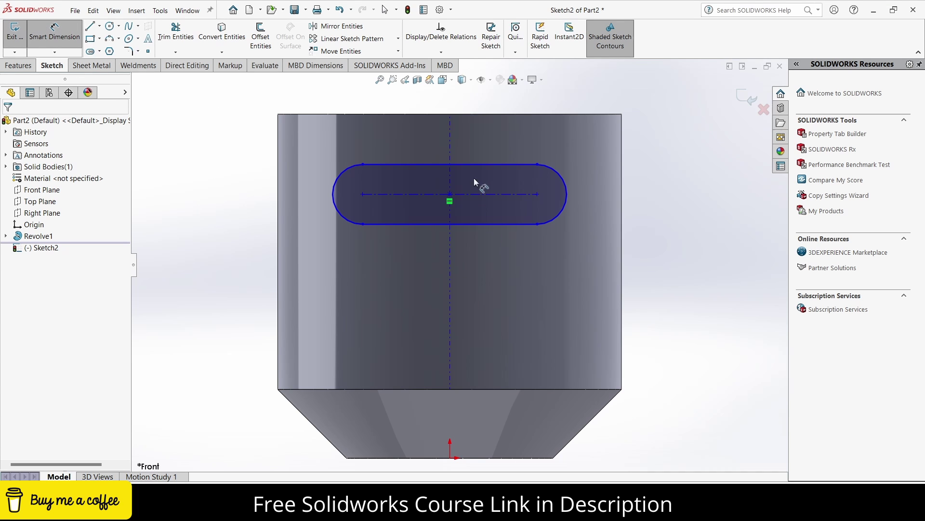
pyautogui.click(481, 194)
pyautogui.click(477, 146)
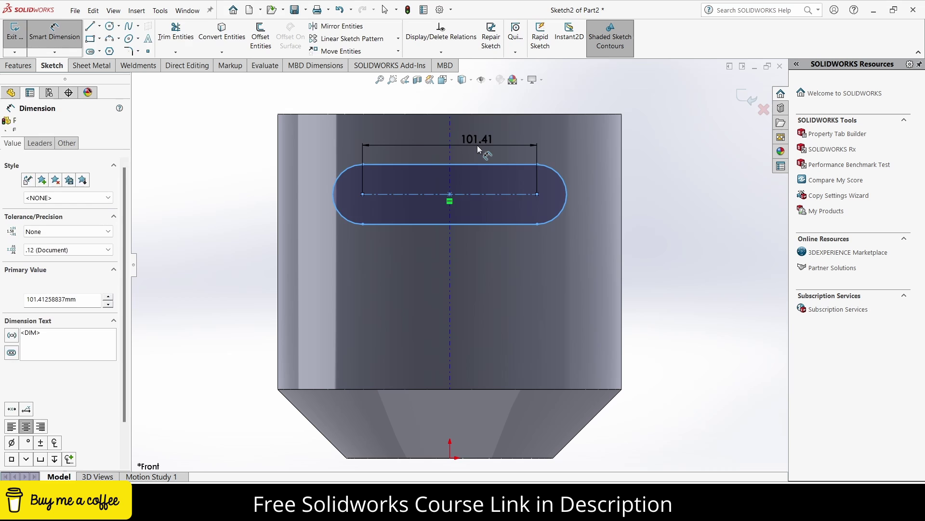
pyautogui.write('100')
pyautogui.press('Return')
pyautogui.press('Escape')
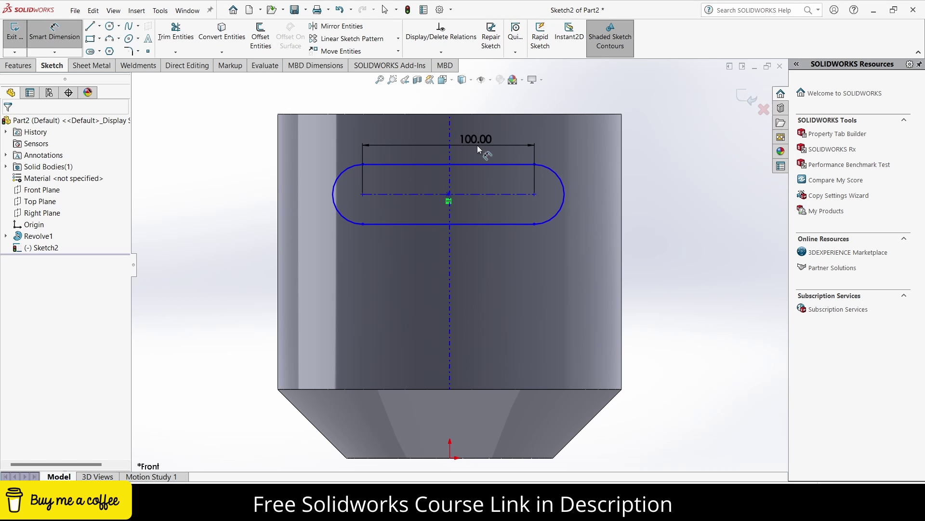
pyautogui.click(485, 193)
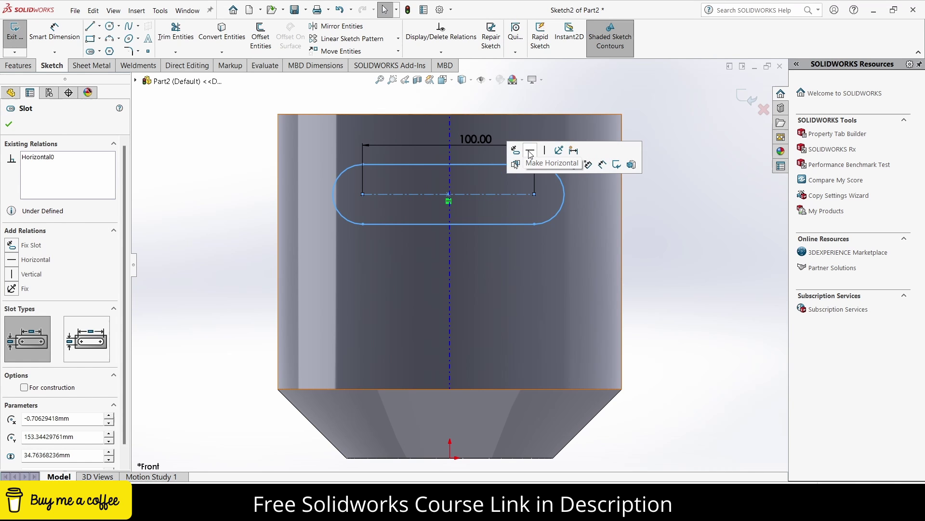
pyautogui.click(667, 250)
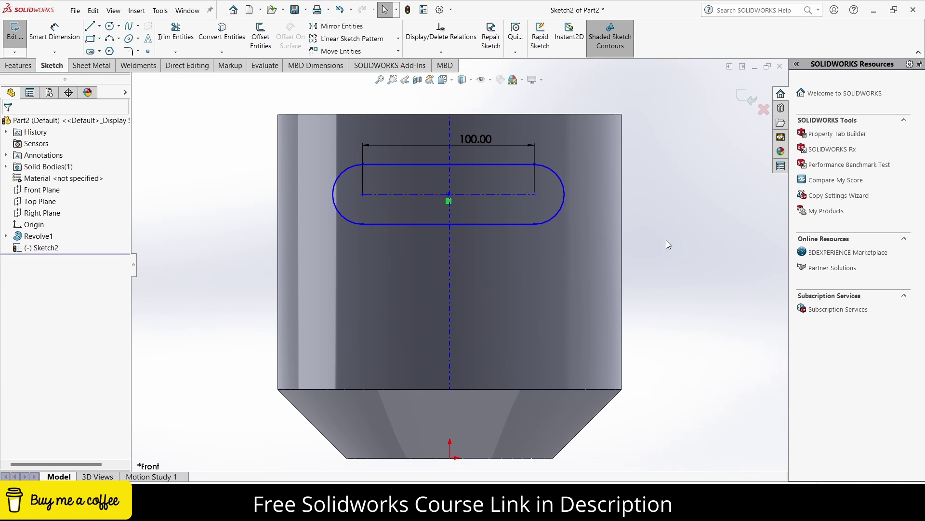
pyautogui.click(449, 196)
pyautogui.click(451, 185)
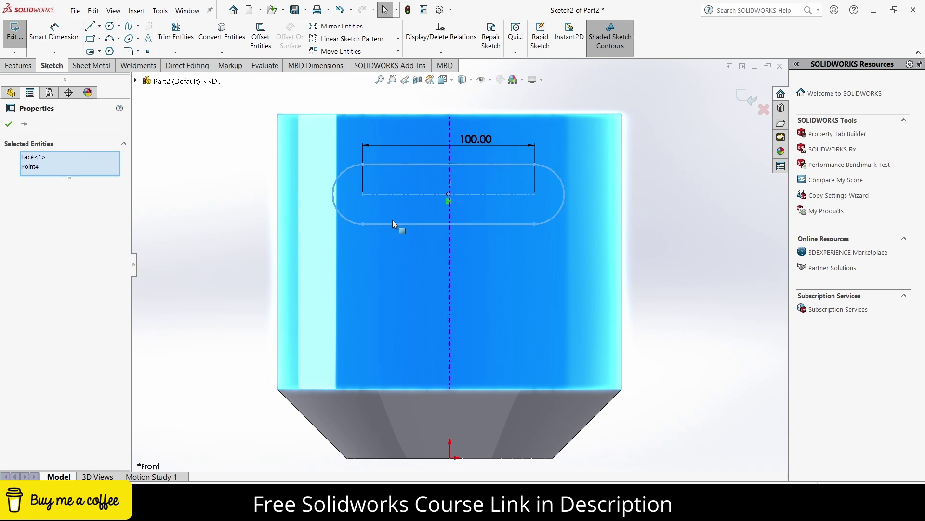
# Dimension the slot centre 150 mm above the origin
pyautogui.click(54, 32)
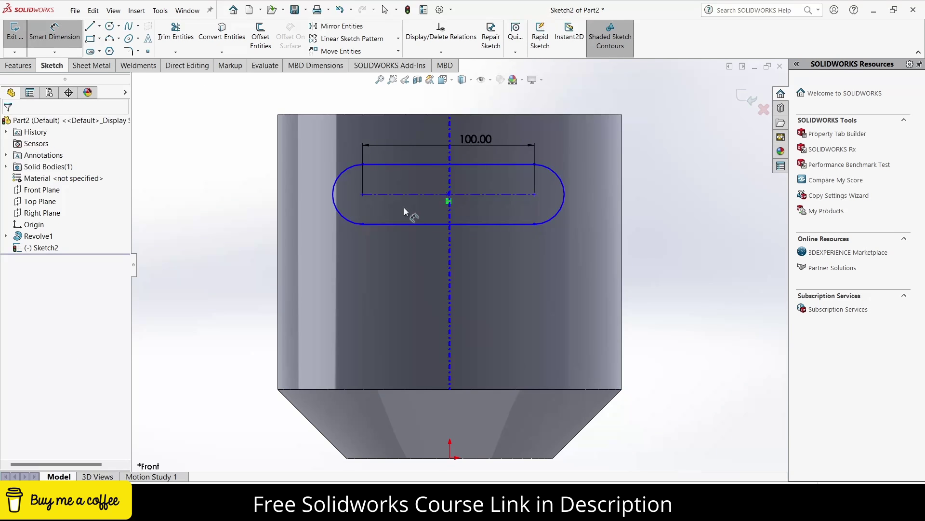
pyautogui.click(449, 194)
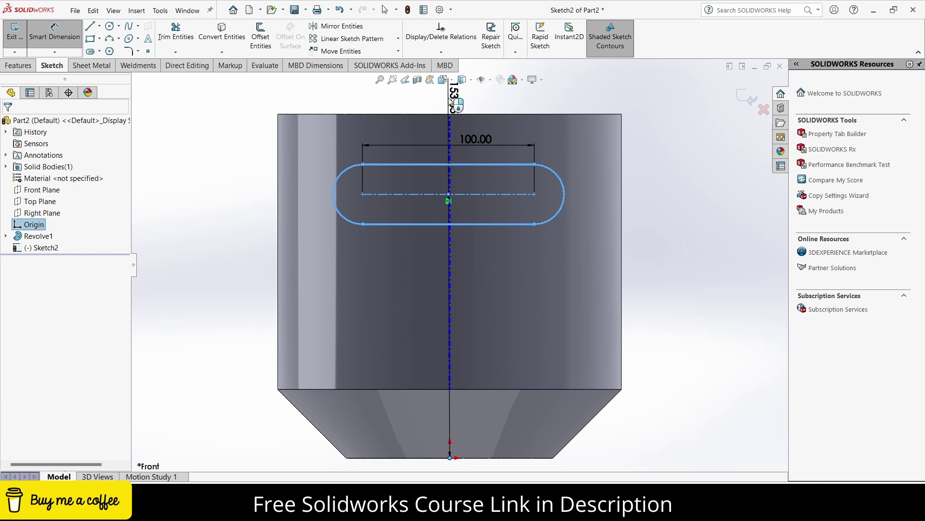
pyautogui.click(454, 101)
pyautogui.write('150')
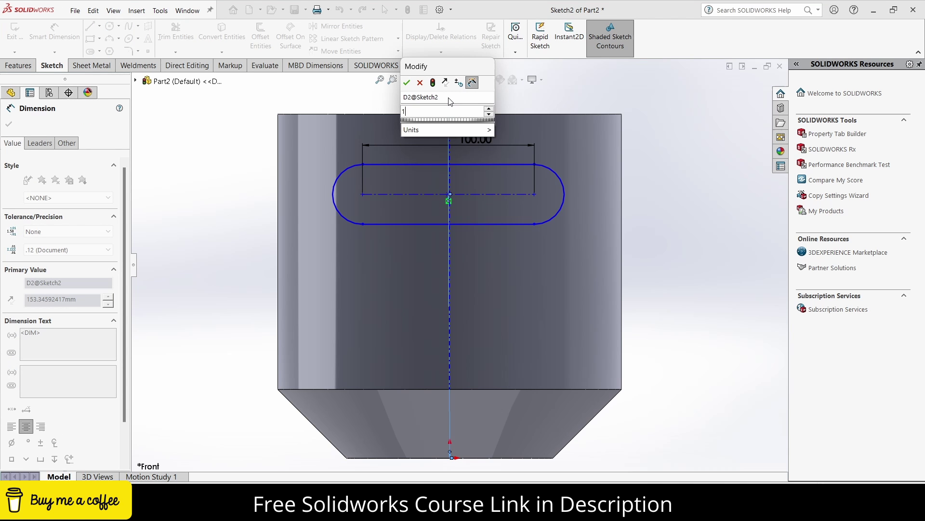
pyautogui.press('Return')
pyautogui.scroll(-4, 481, 230)
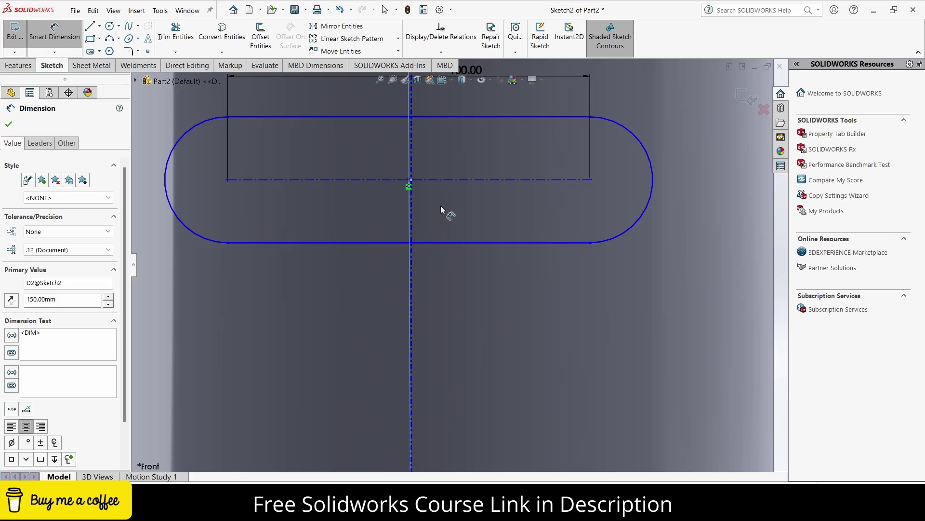
pyautogui.scroll(-4, 440, 205)
pyautogui.click(390, 170)
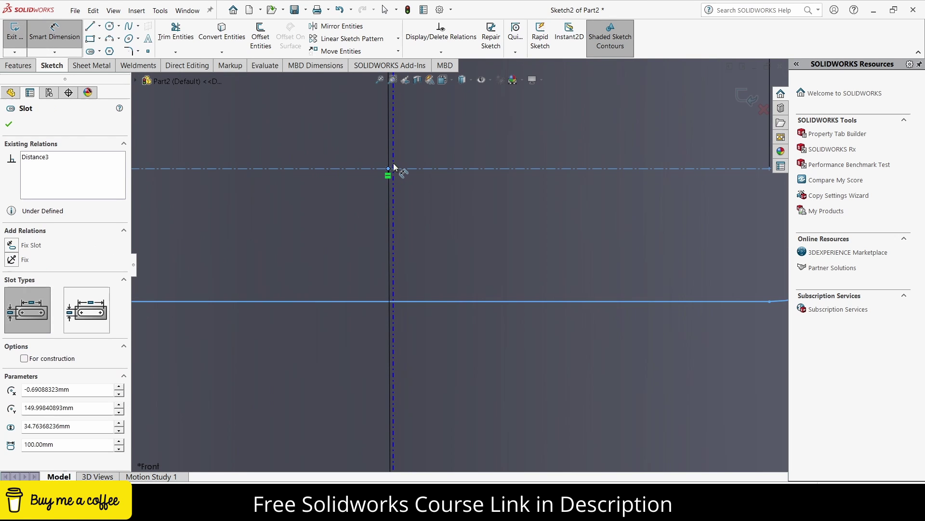
pyautogui.scroll(3, 432, 237)
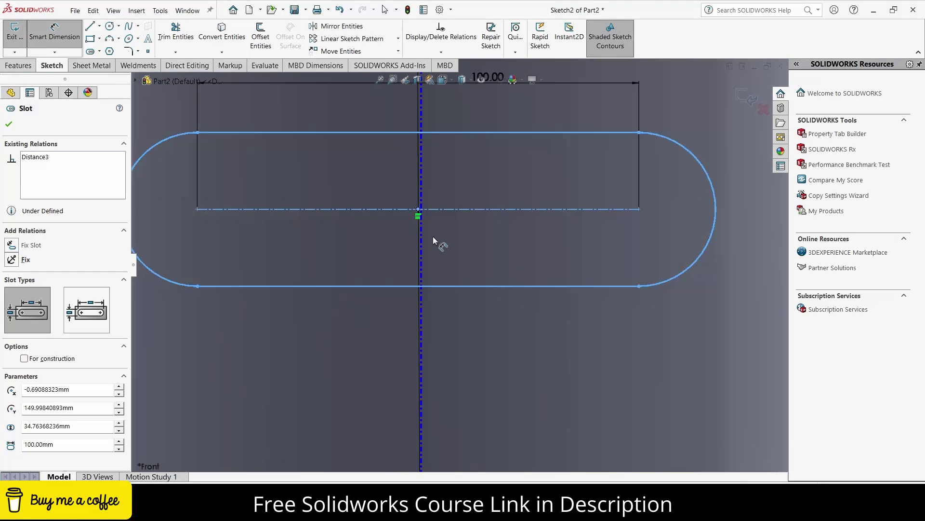
pyautogui.scroll(5, 435, 233)
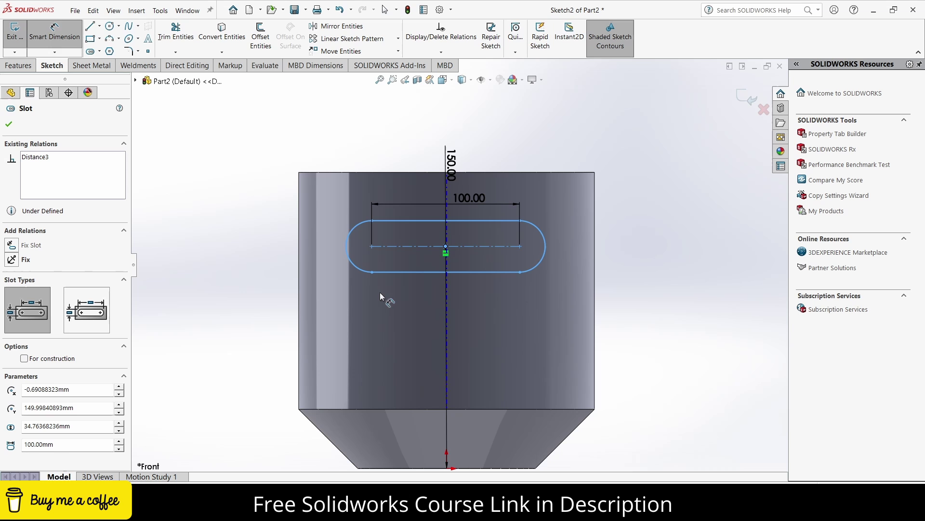
# Draw a vertical construction centreline from the origin up past the part
pyautogui.click(107, 27)
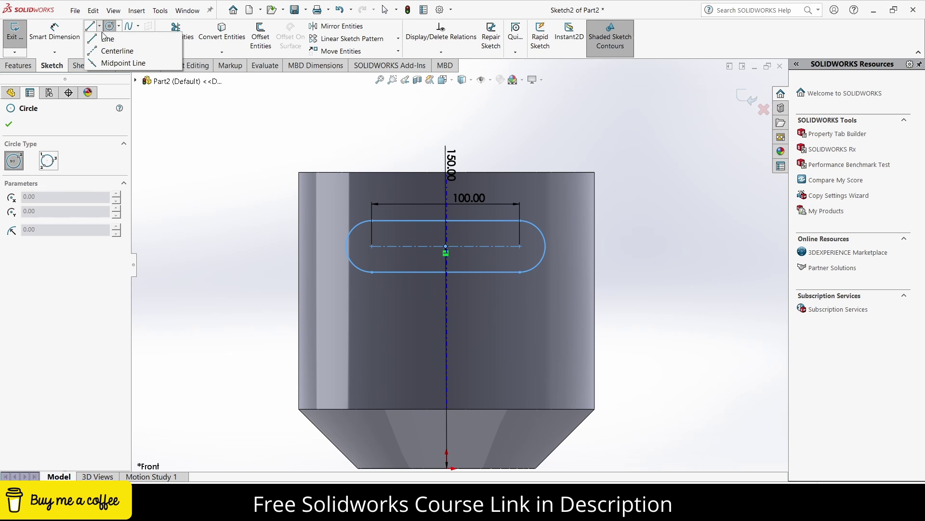
pyautogui.click(108, 40)
pyautogui.scroll(1, 470, 405)
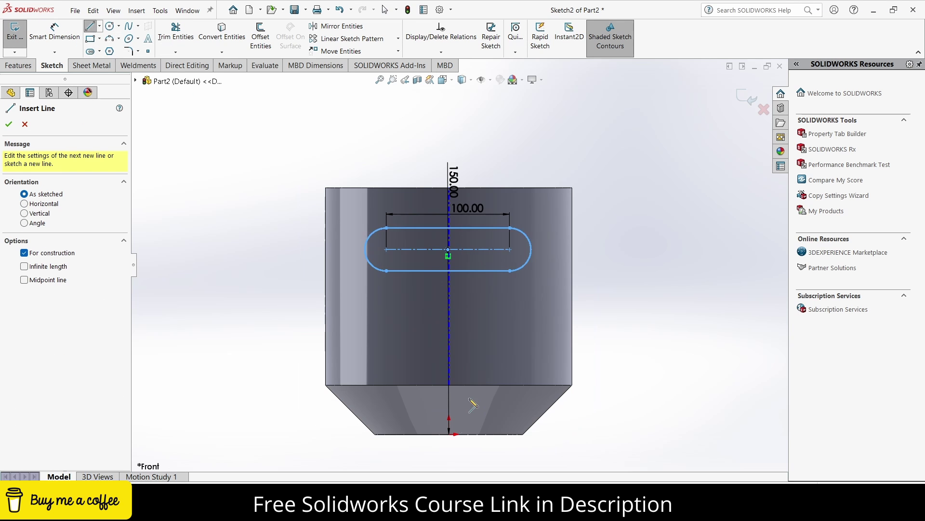
pyautogui.click(449, 434)
pyautogui.click(452, 134)
pyautogui.press('Escape')
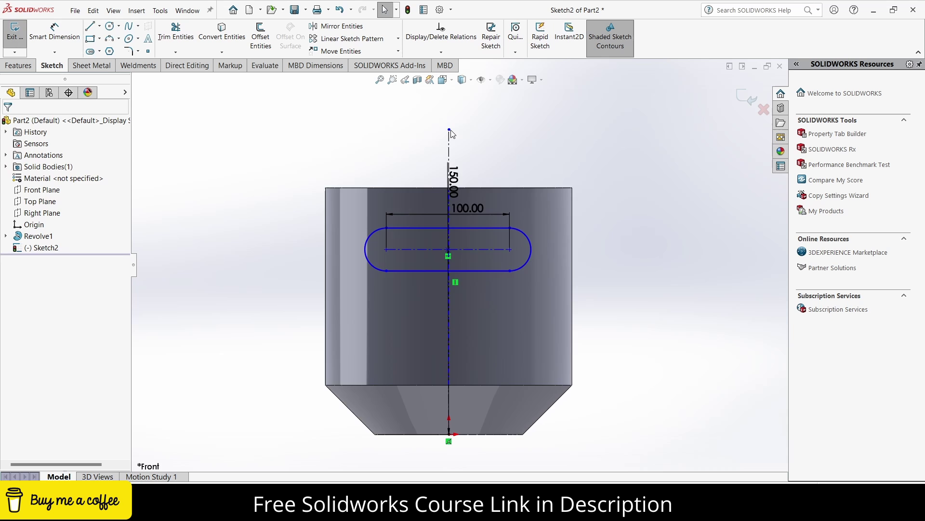
pyautogui.scroll(-3, 450, 231)
pyautogui.scroll(-3, 467, 367)
pyautogui.scroll(-3, 452, 373)
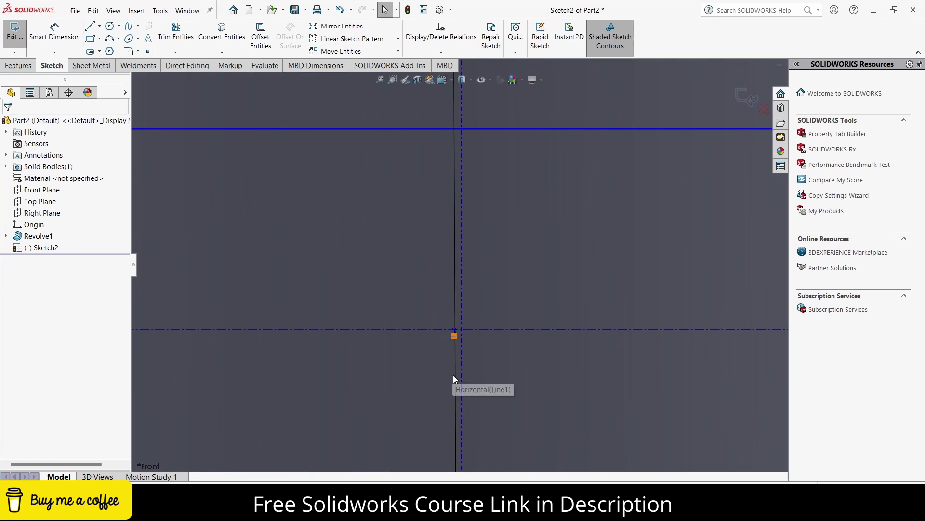
pyautogui.scroll(-3, 452, 290)
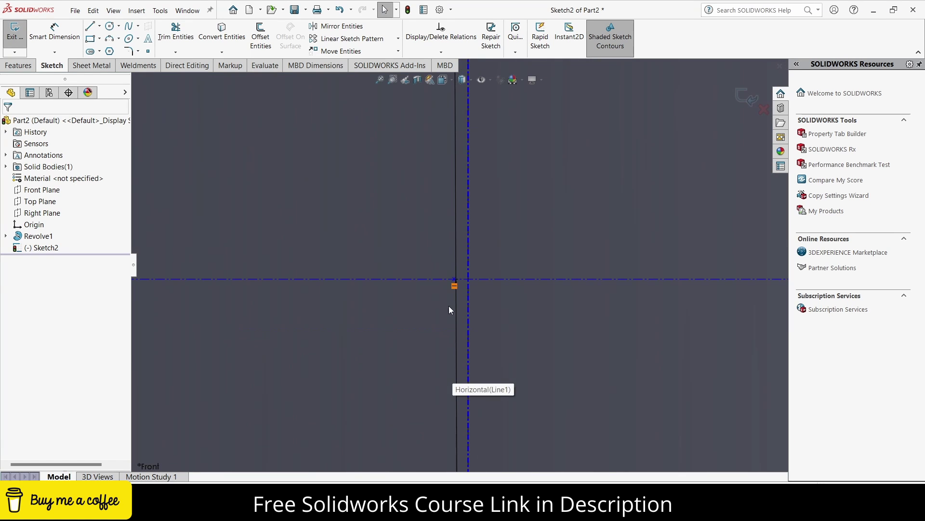
# Make the slot centre point the centreline's midpoint, then orbit to a 3D view
pyautogui.click(454, 279)
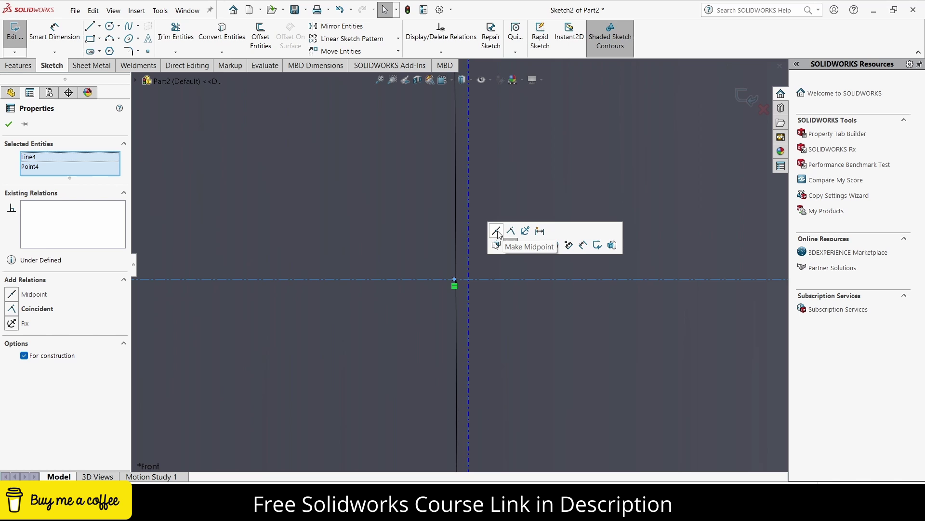
pyautogui.click(497, 231)
pyautogui.press('Escape')
pyautogui.scroll(5, 563, 349)
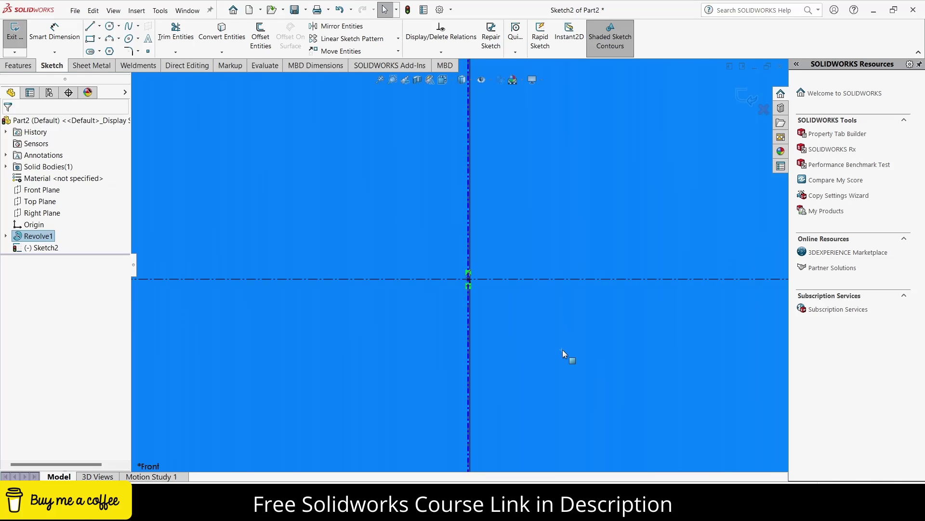
pyautogui.scroll(3, 563, 349)
pyautogui.click(612, 276)
pyautogui.moveTo(613, 277); pyautogui.dragTo(504, 287, button='middle')
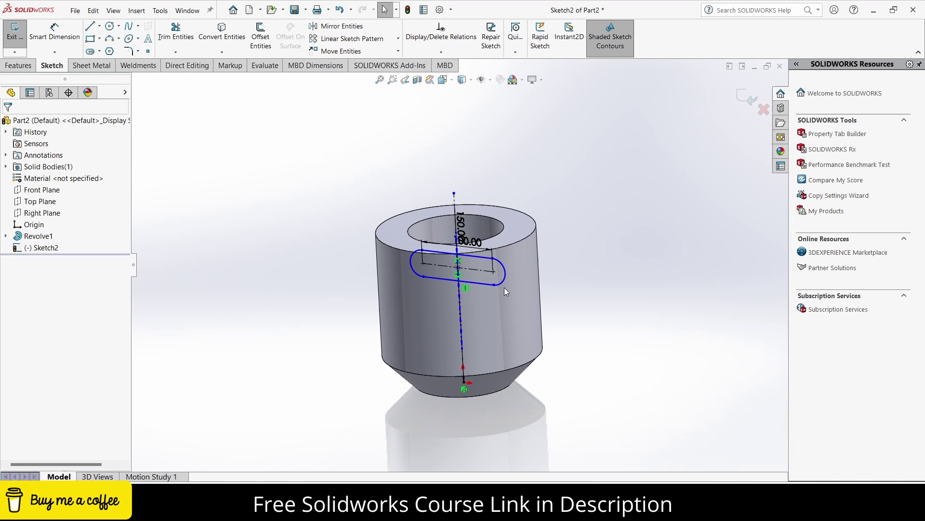
pyautogui.click(20, 67)
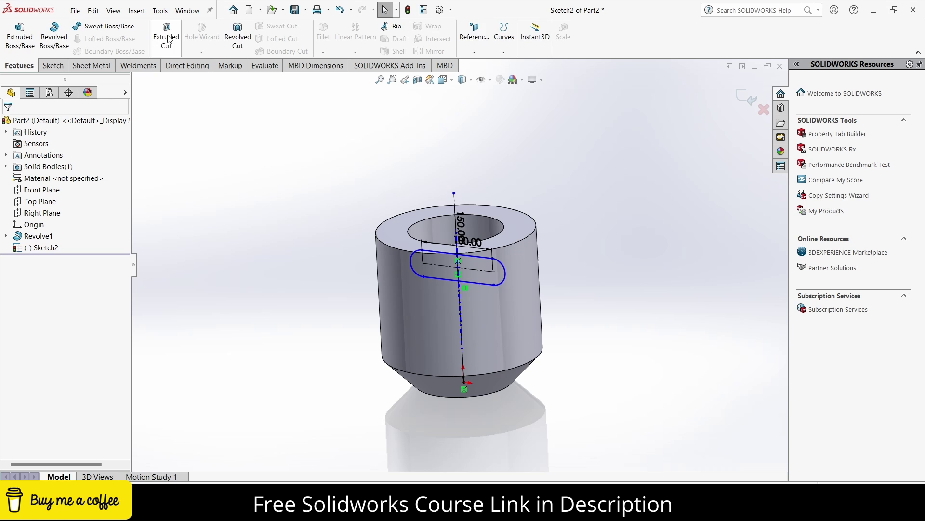
# Start an Extruded Cut from the slot sketch, beginning at a reversed 120 mm offset
pyautogui.click(325, 363)
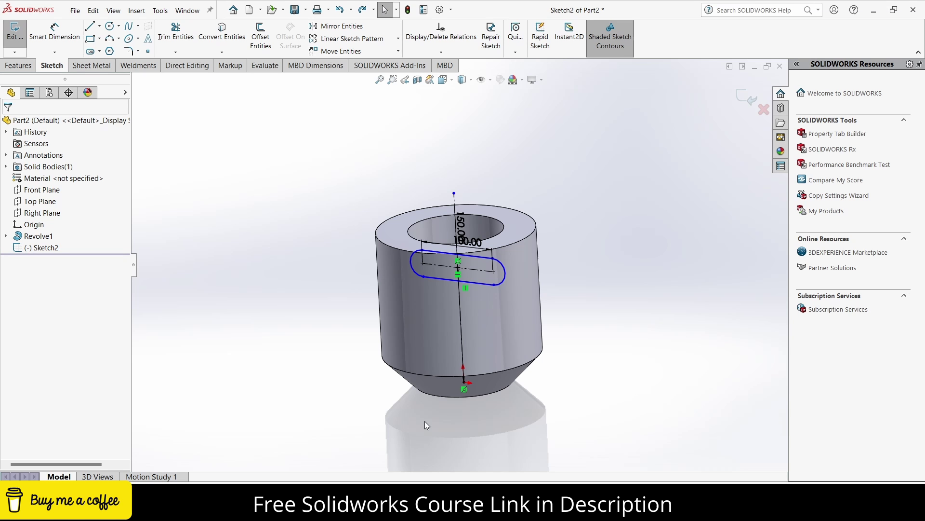
pyautogui.click(19, 65)
pyautogui.click(167, 40)
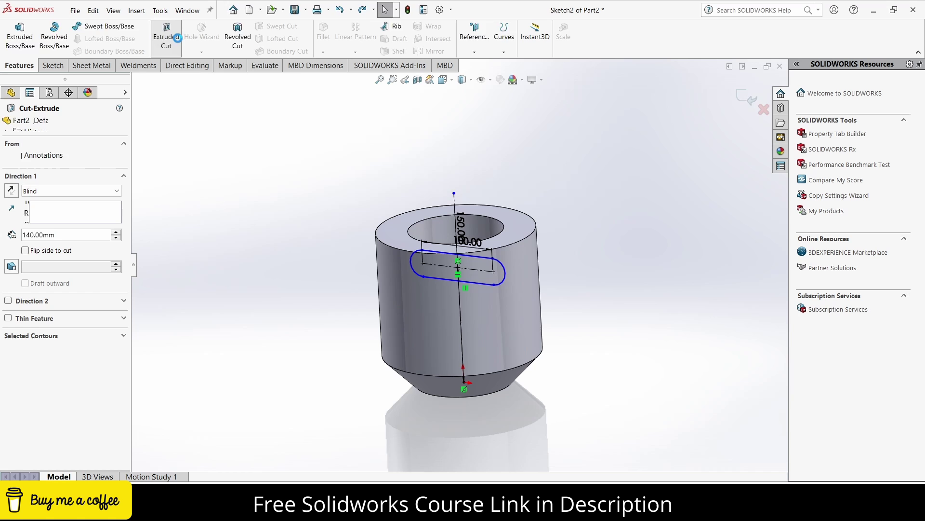
pyautogui.moveTo(351, 207); pyautogui.dragTo(325, 332, button='middle')
pyautogui.scroll(-2, 478, 263)
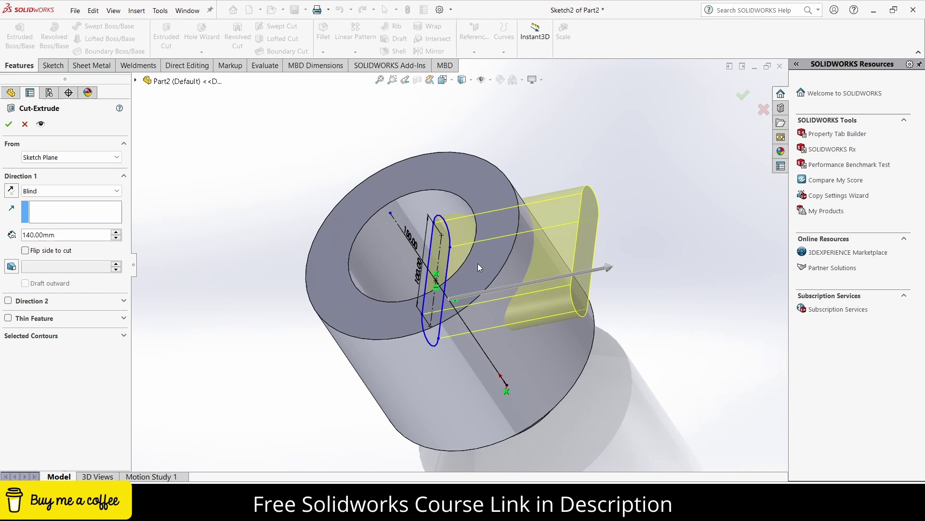
pyautogui.scroll(-2, 478, 263)
pyautogui.click(102, 157)
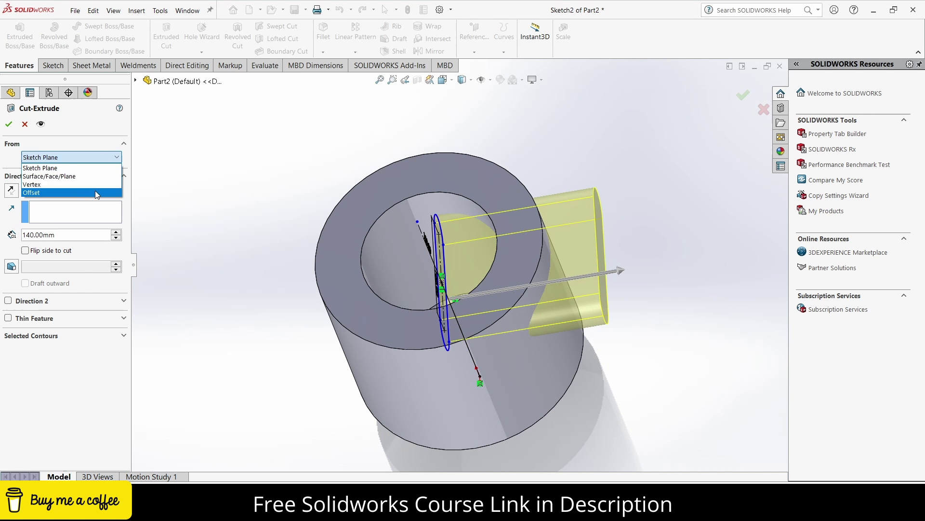
pyautogui.click(37, 187)
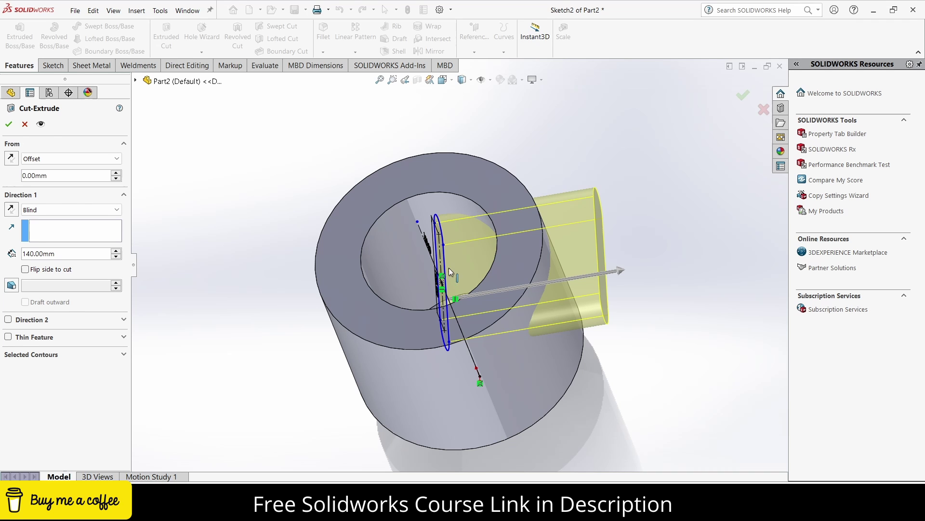
pyautogui.write('6')
pyautogui.press('Return')
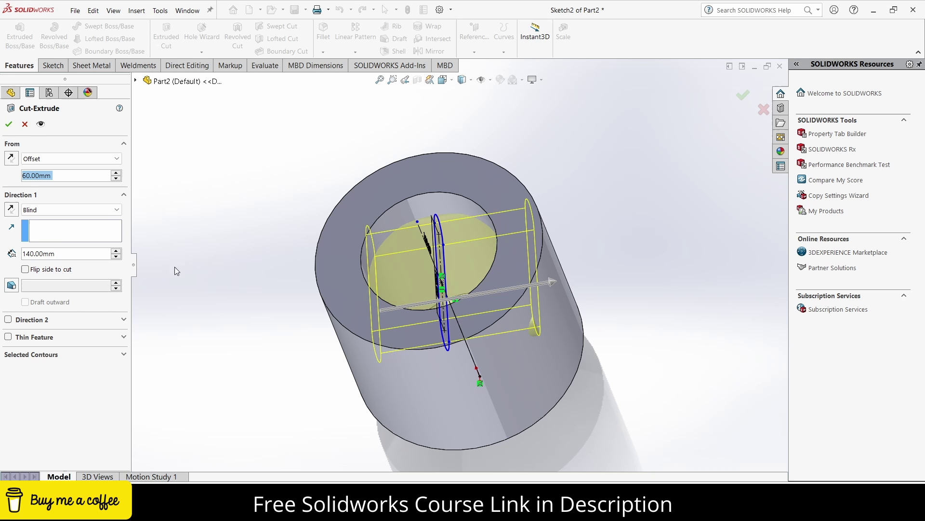
pyautogui.click(11, 159)
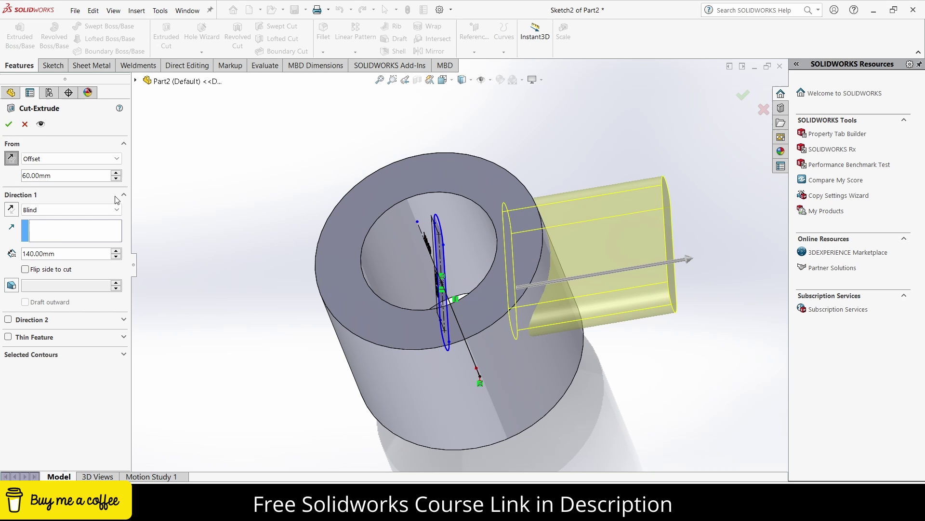
pyautogui.scroll(3, 69, 177)
pyautogui.scroll(3, 68, 177)
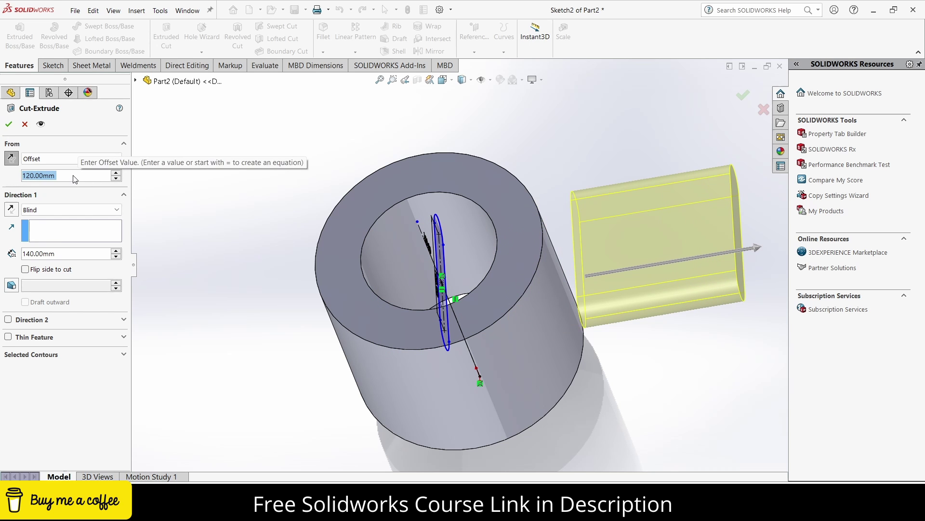
pyautogui.moveTo(549, 250)
pyautogui.mouseDown(button='middle')
pyautogui.moveTo(578, 246)
pyautogui.moveTo(556, 277)
pyautogui.mouseUp(button='middle')
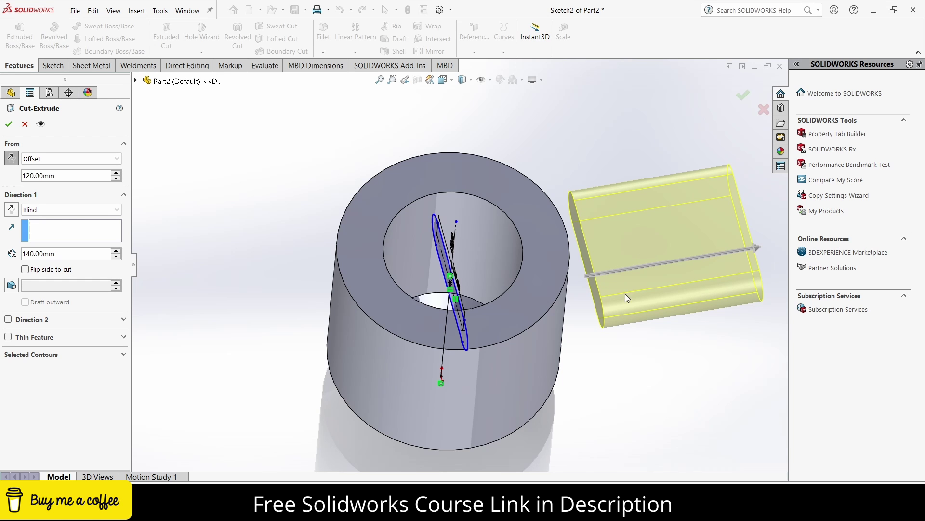
# Reverse Direction 1 and end it Offset From Surface at the cylinder's outer face
pyautogui.click(11, 209)
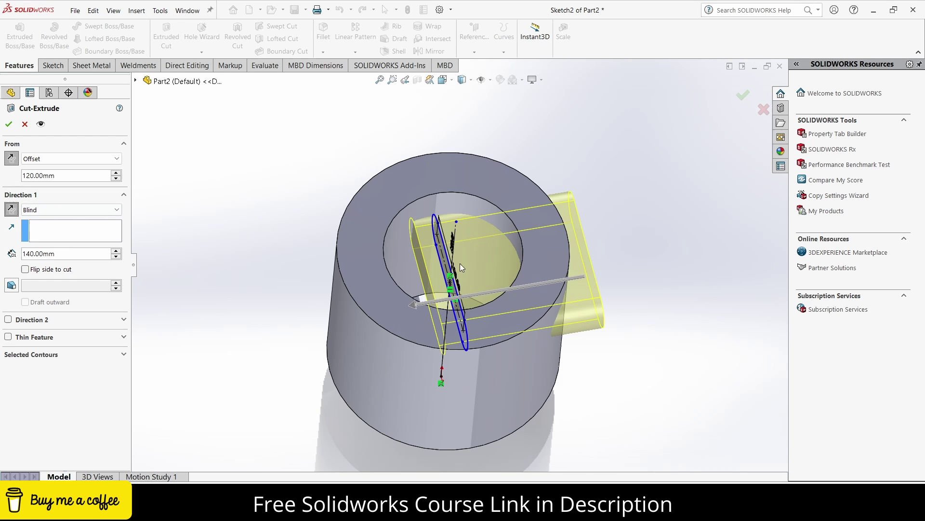
pyautogui.click(80, 211)
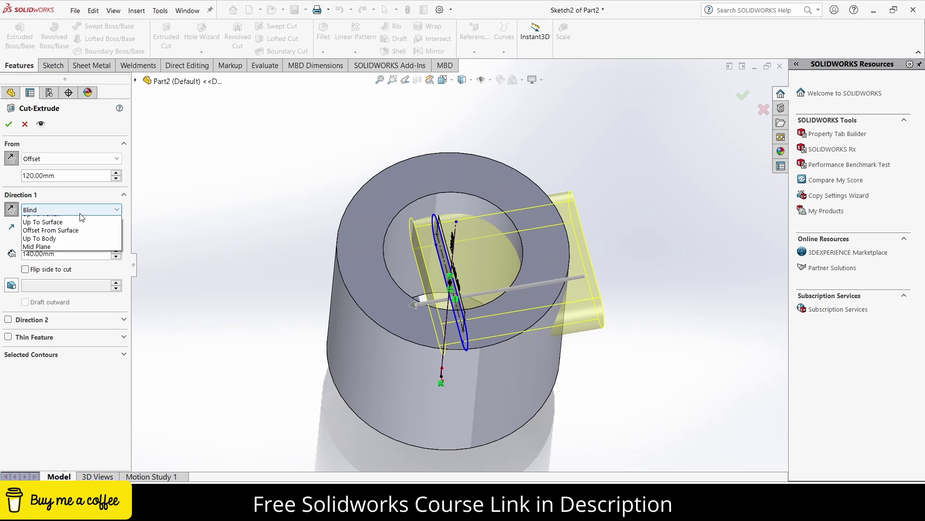
pyautogui.click(70, 270)
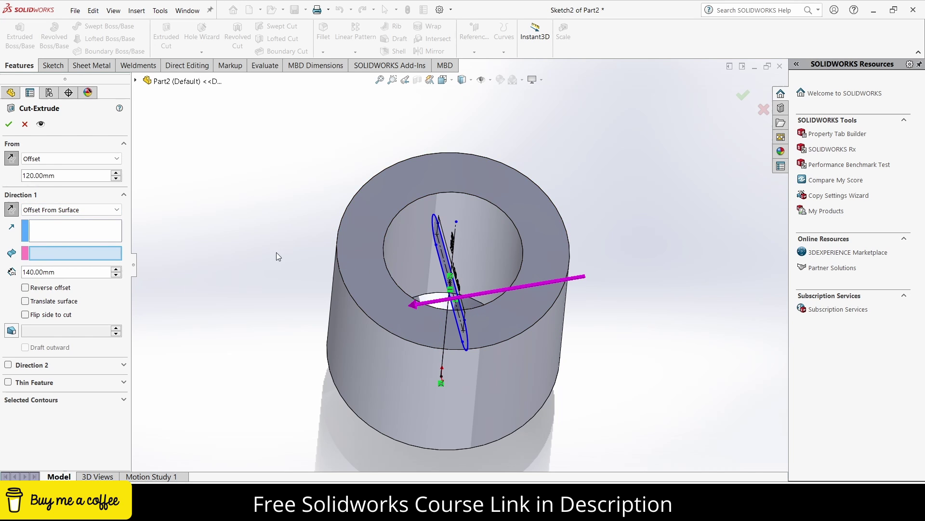
pyautogui.moveTo(434, 319); pyautogui.dragTo(497, 326, button='middle')
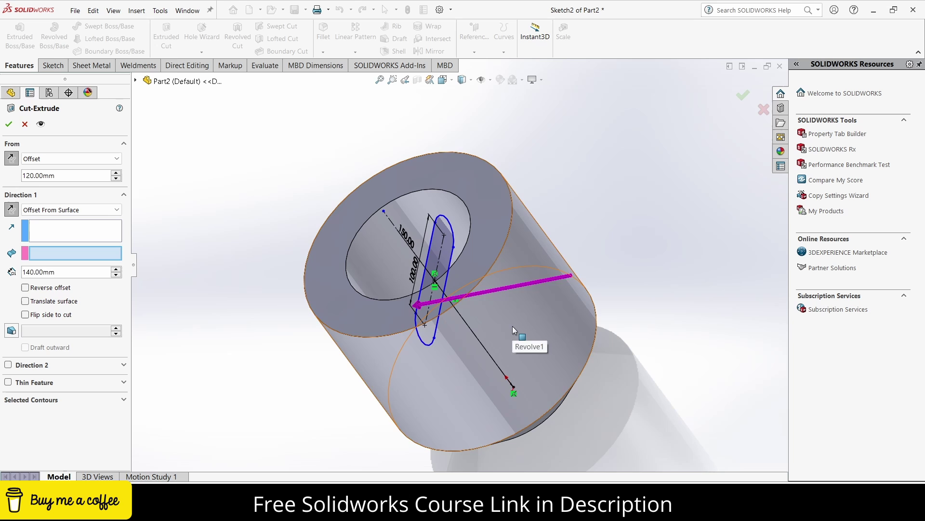
pyautogui.click(513, 326)
pyautogui.moveTo(516, 357); pyautogui.dragTo(416, 357, button='middle')
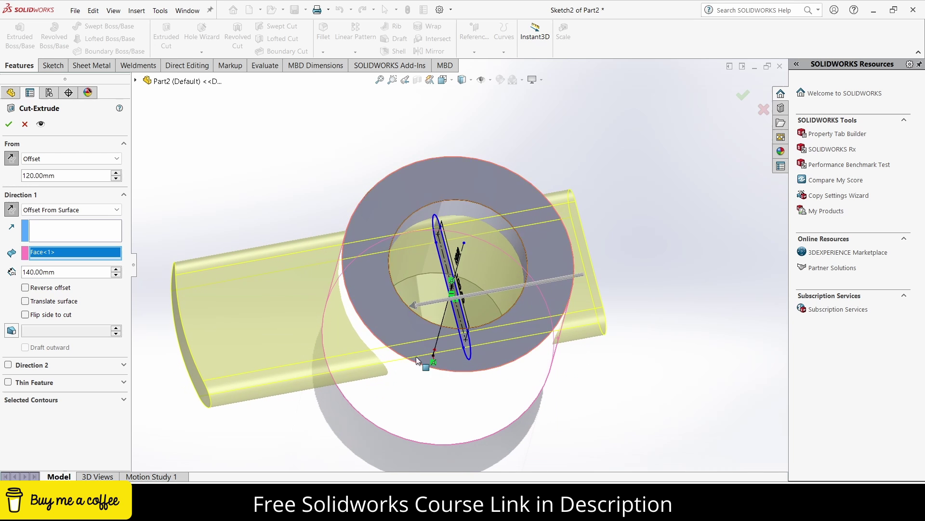
# Set a 5 mm offset, reverse it into the wall, and accept Cut-Extrude2
pyautogui.press('Tab')
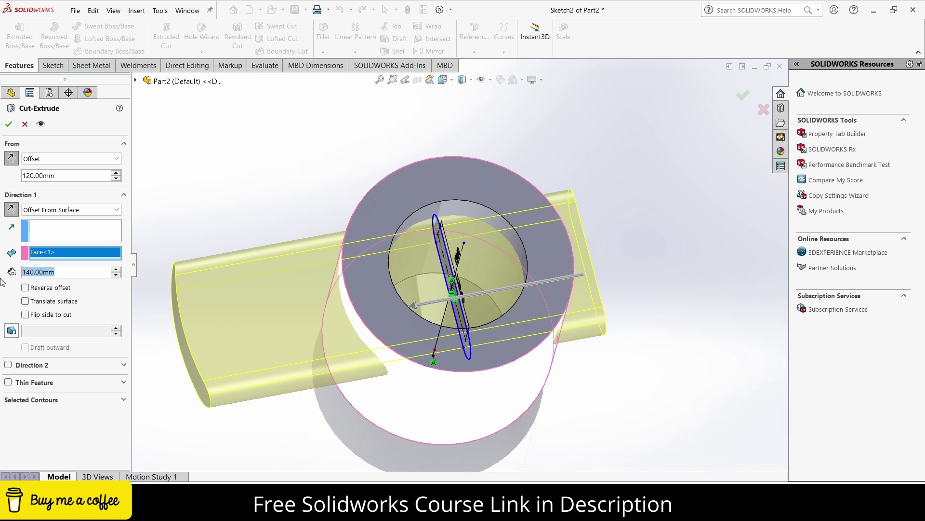
pyautogui.write('5')
pyautogui.press('Return')
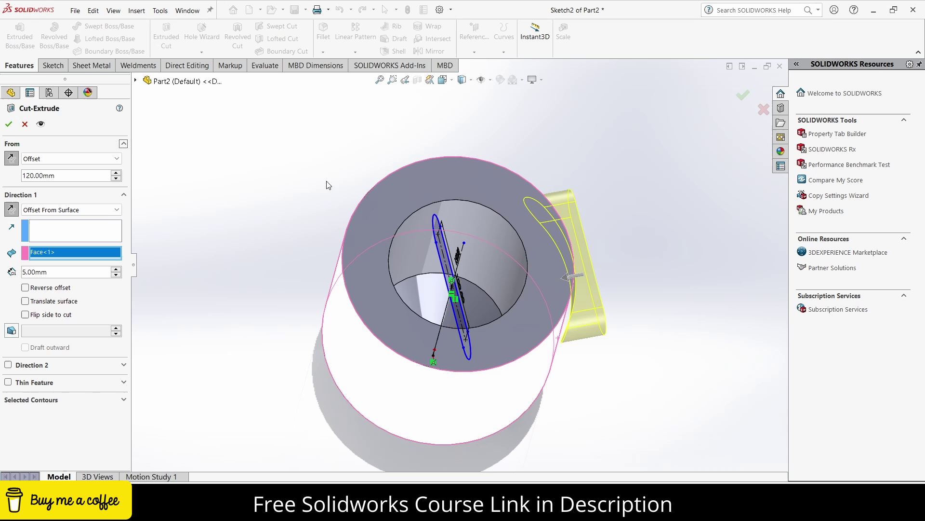
pyautogui.moveTo(324, 182)
pyautogui.mouseDown(button='middle')
pyautogui.moveTo(371, 224)
pyautogui.moveTo(558, 347)
pyautogui.mouseUp(button='middle')
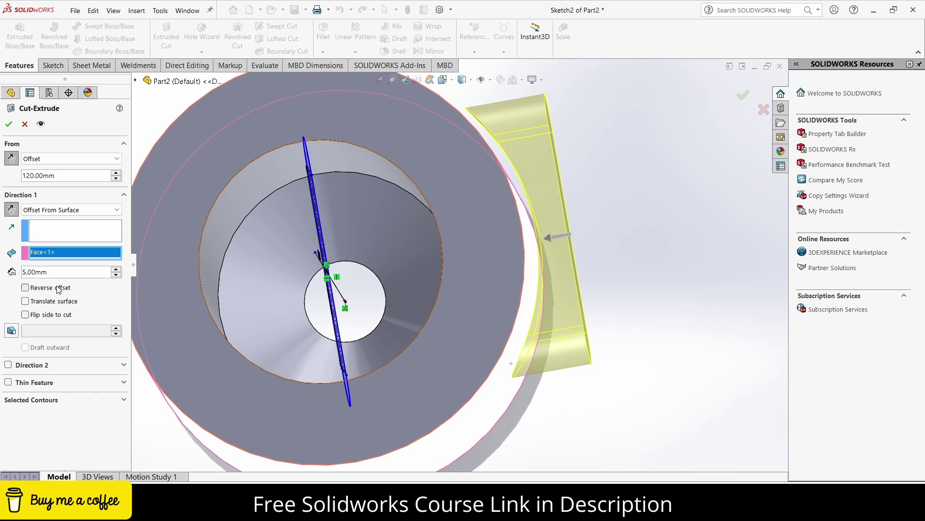
pyautogui.click(25, 288)
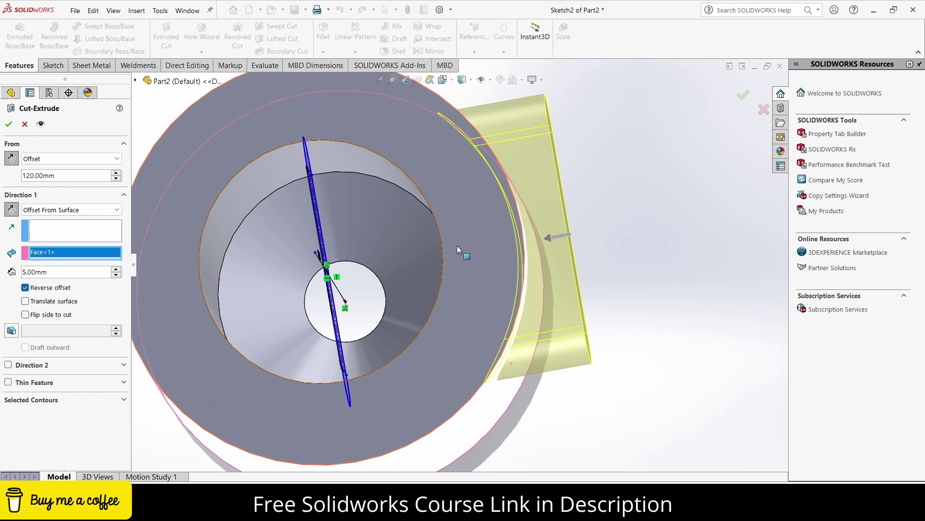
pyautogui.moveTo(457, 249); pyautogui.dragTo(468, 248, button='middle')
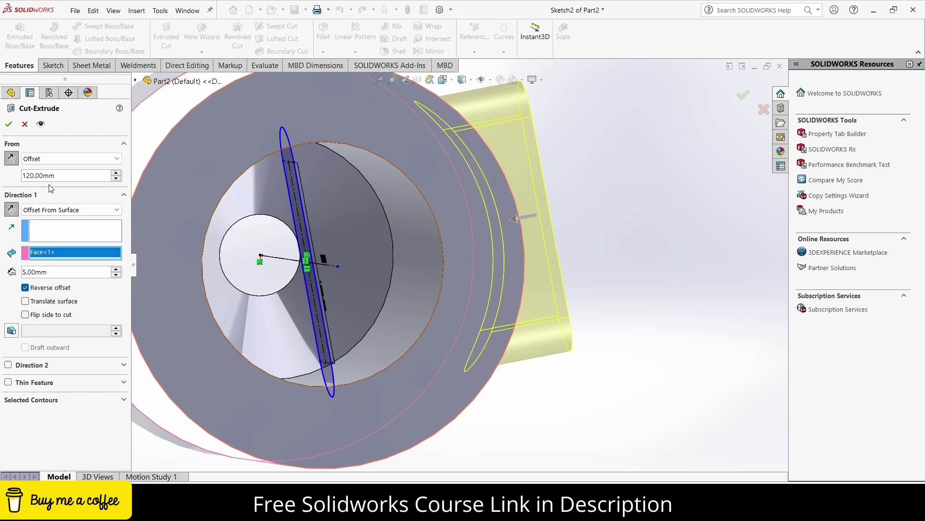
pyautogui.click(8, 124)
pyautogui.moveTo(242, 222); pyautogui.dragTo(388, 264, button='middle')
pyautogui.scroll(-3, 356, 306)
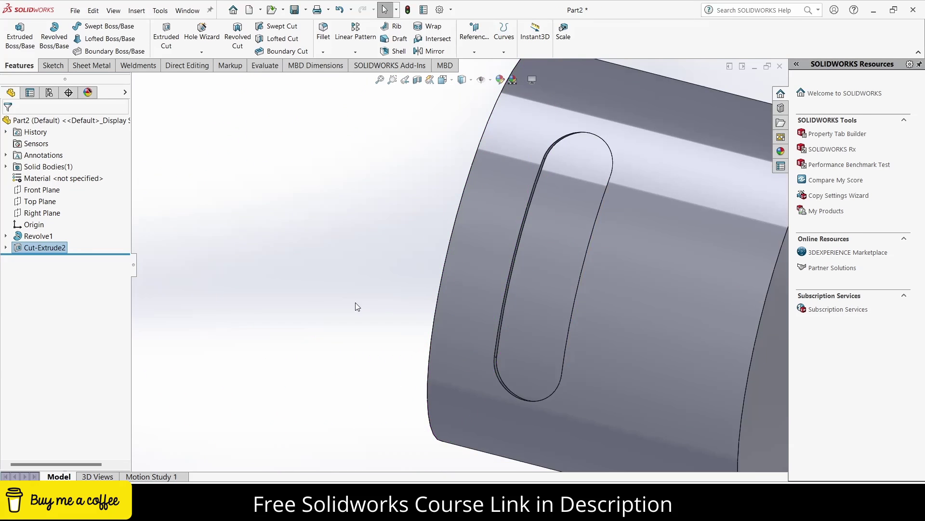
pyautogui.scroll(3, 356, 305)
pyautogui.scroll(-2, 553, 301)
pyautogui.scroll(-2, 544, 273)
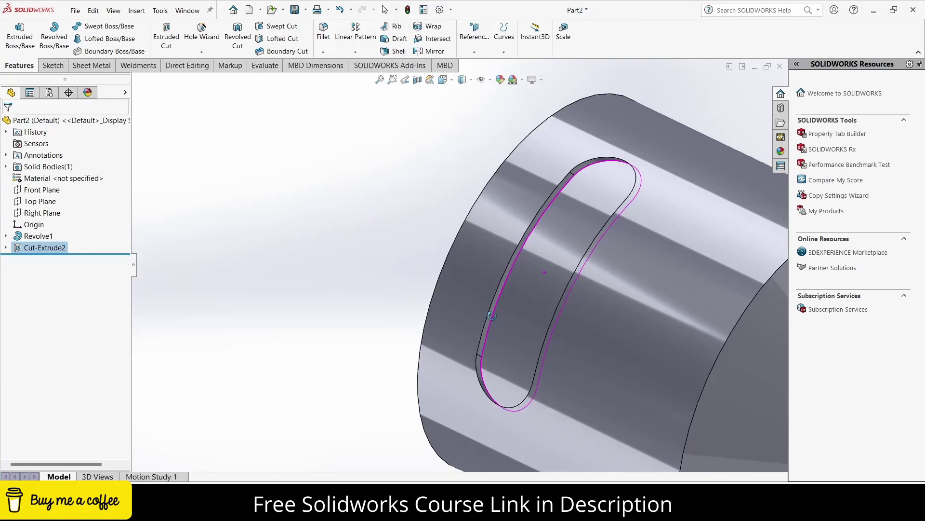
pyautogui.moveTo(491, 315); pyautogui.dragTo(202, 295, button='middle')
# Edit Cut-Extrude2 to a 10 mm surface offset and accept the change
pyautogui.rightClick(38, 247)
pyautogui.click(45, 214)
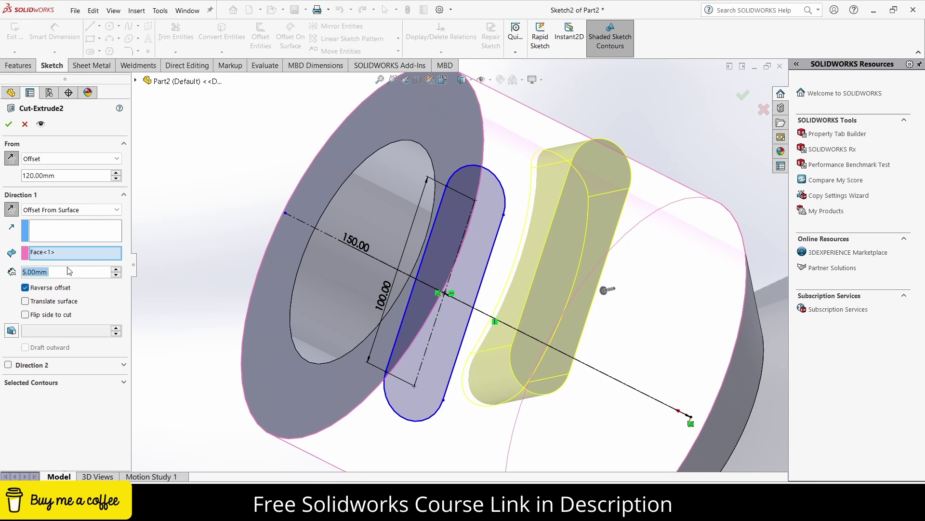
pyautogui.write('101')
pyautogui.press('Return')
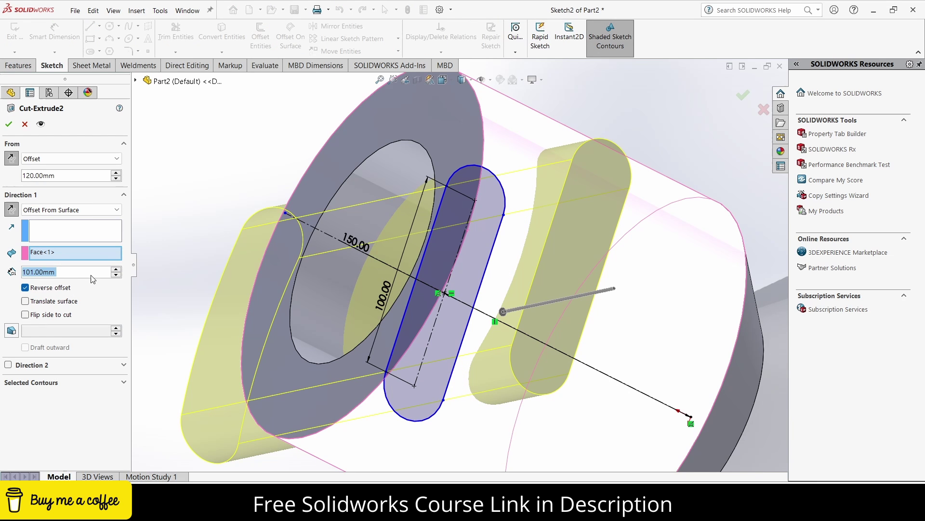
pyautogui.write('10')
pyautogui.press('Return')
pyautogui.moveTo(245, 211); pyautogui.dragTo(310, 235, button='middle')
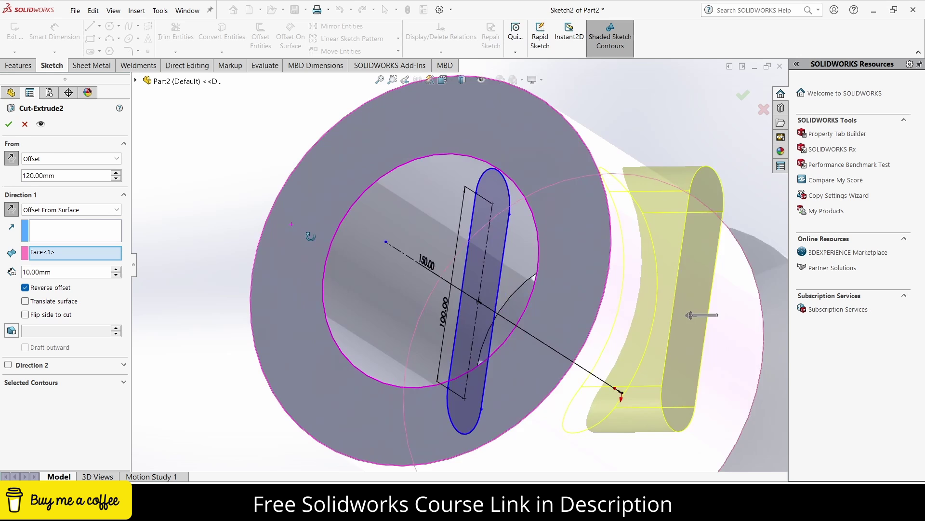
pyautogui.hotkey('ctrl', '1')
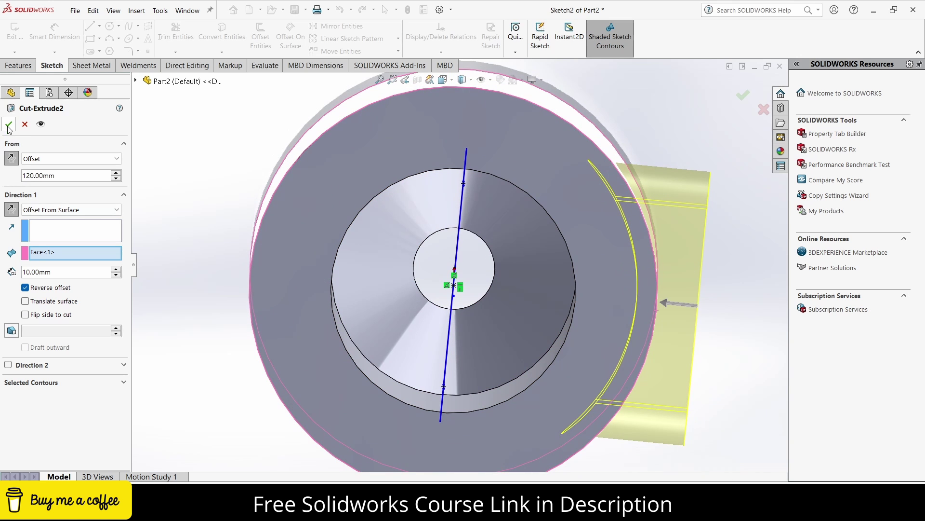
pyautogui.click(10, 126)
pyautogui.moveTo(550, 318)
pyautogui.mouseDown(button='middle')
pyautogui.moveTo(538, 331)
pyautogui.moveTo(469, 334)
pyautogui.moveTo(602, 371)
pyautogui.moveTo(585, 399)
pyautogui.moveTo(600, 448)
pyautogui.moveTo(604, 376)
pyautogui.moveTo(516, 433)
pyautogui.moveTo(569, 352)
pyautogui.moveTo(619, 378)
pyautogui.moveTo(639, 299)
pyautogui.mouseUp(button='middle')
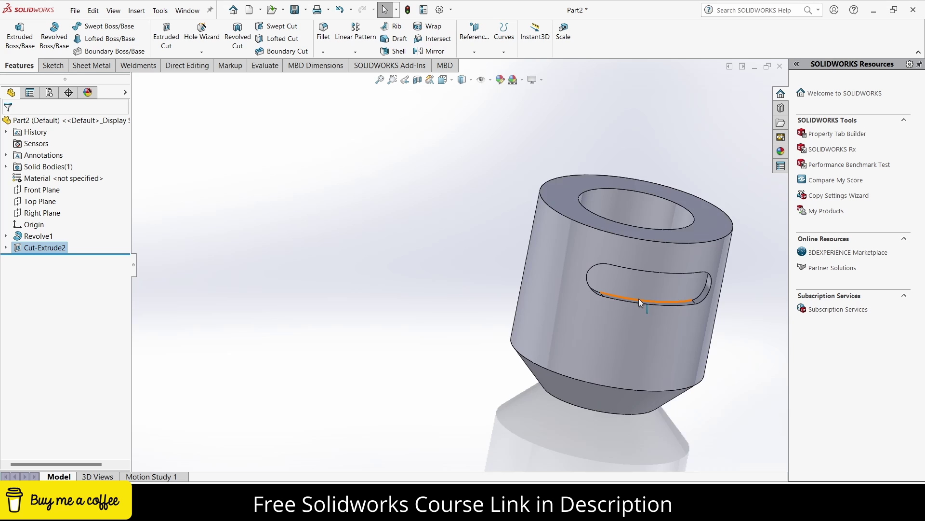
pyautogui.scroll(-2, 608, 286)
pyautogui.scroll(-3, 608, 285)
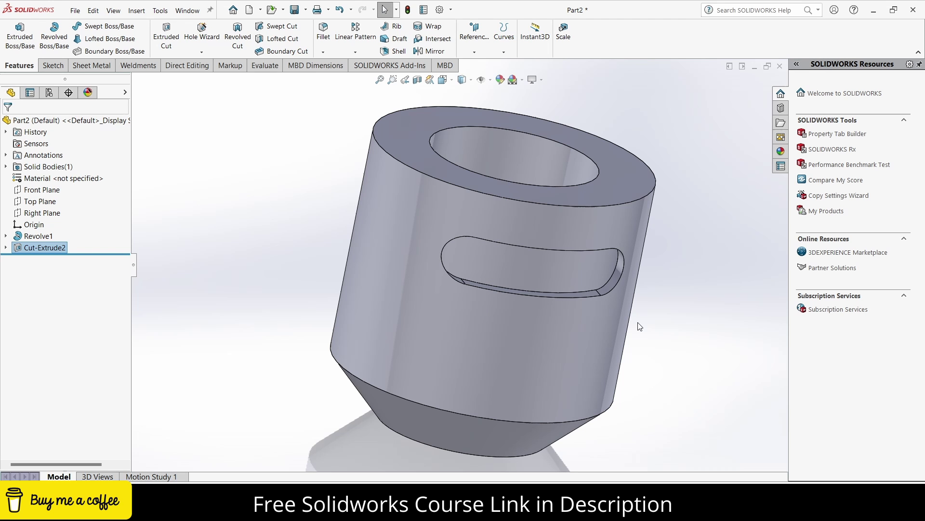
pyautogui.moveTo(608, 318)
pyautogui.mouseDown(button='middle')
pyautogui.moveTo(501, 289)
pyautogui.moveTo(559, 308)
pyautogui.mouseUp(button='middle')
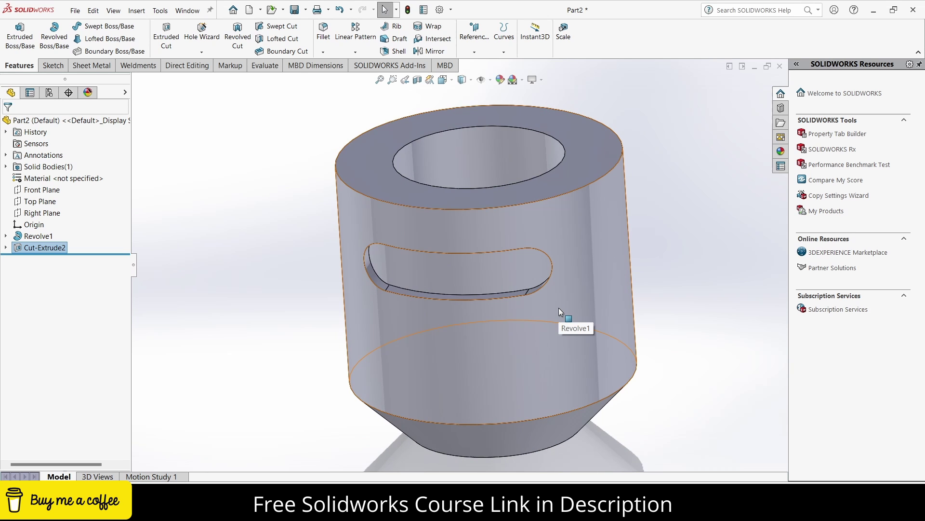